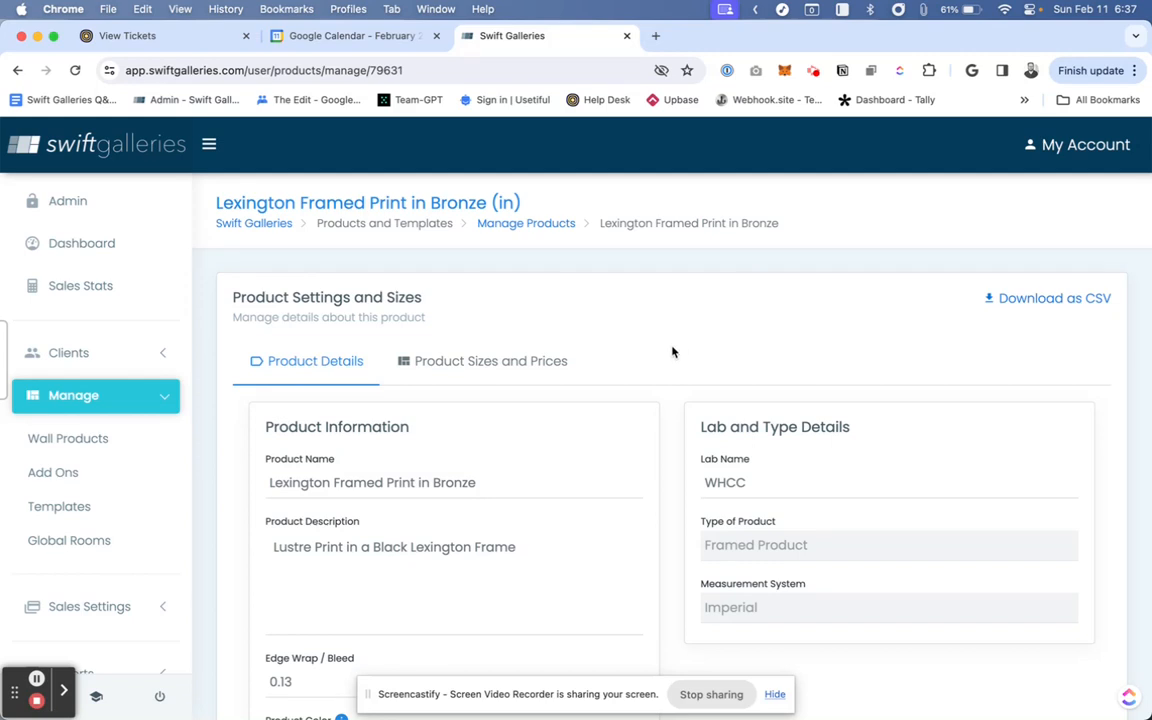
- Scroll through the Lexington Framed Print in Bronze product's details to review its settings
scroll(673, 352, "down", 3)
scroll(673, 352, "down", 2)
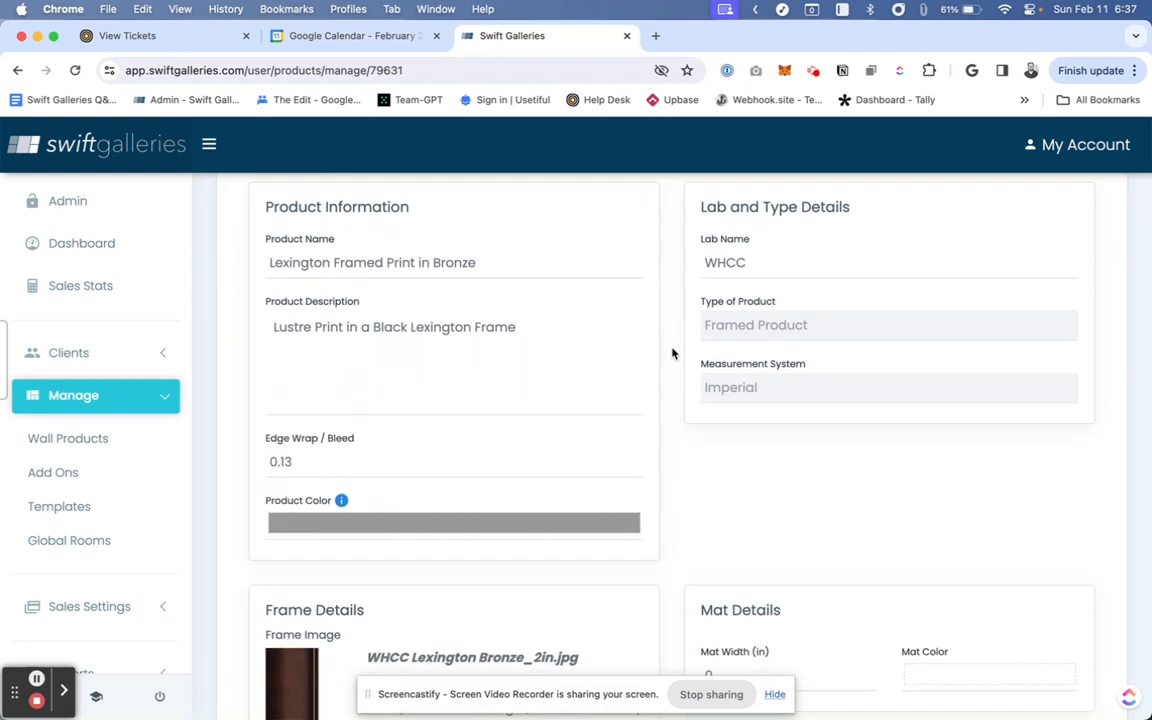
scroll(673, 352, "up", 4)
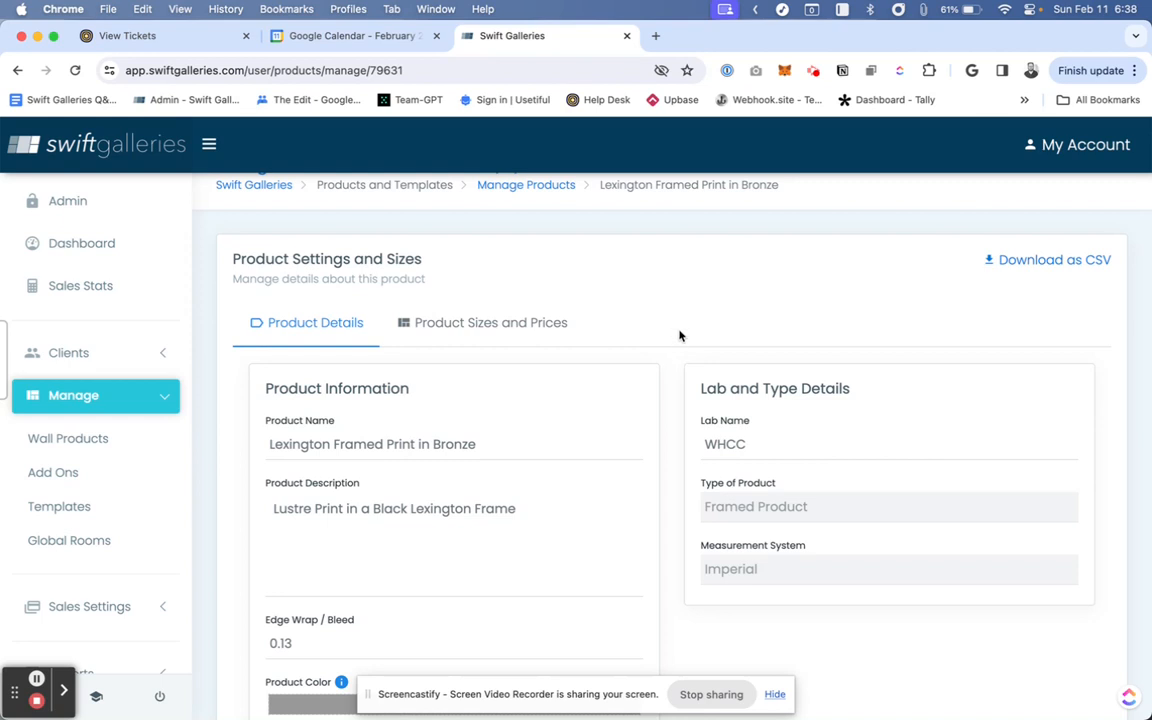
scroll(679, 335, "up", 1)
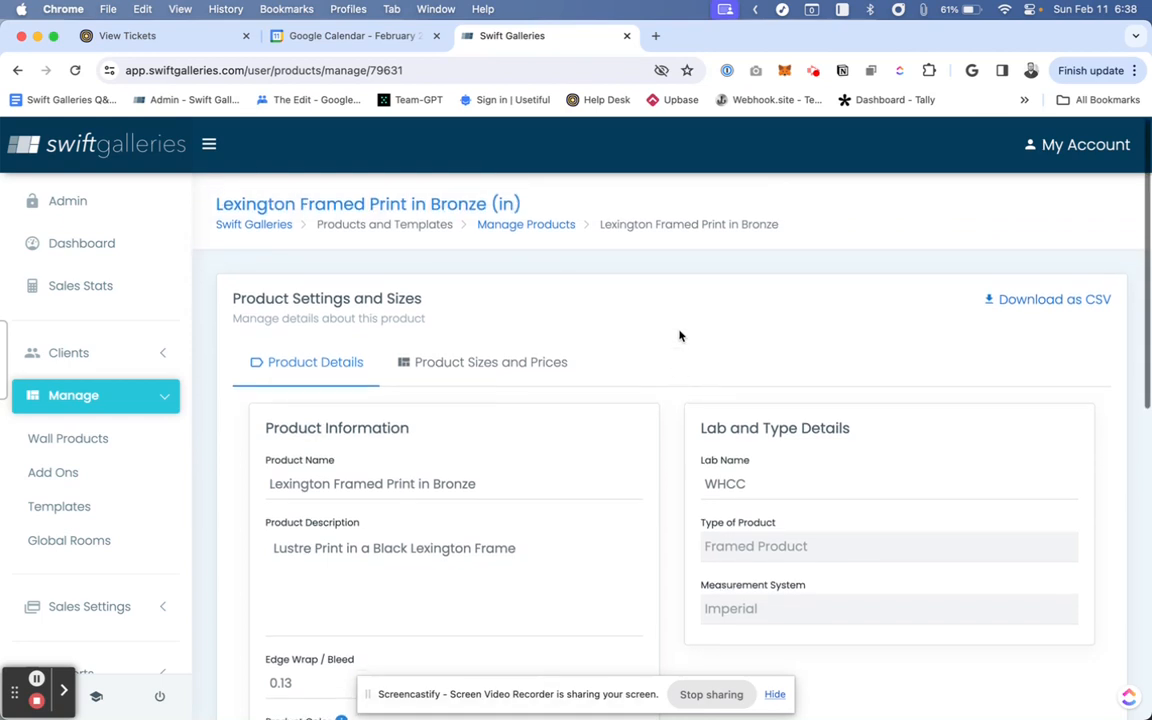
scroll(679, 335, "down", 3)
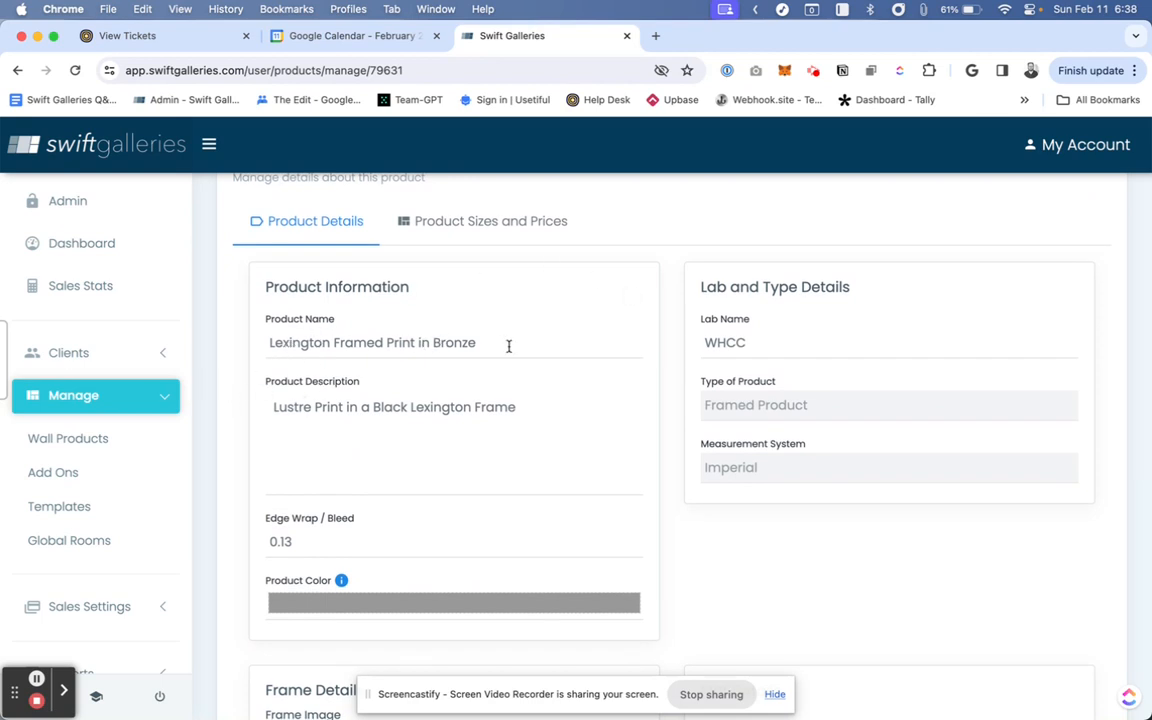
scroll(700, 351, "down", 1)
scroll(700, 351, "down", 10)
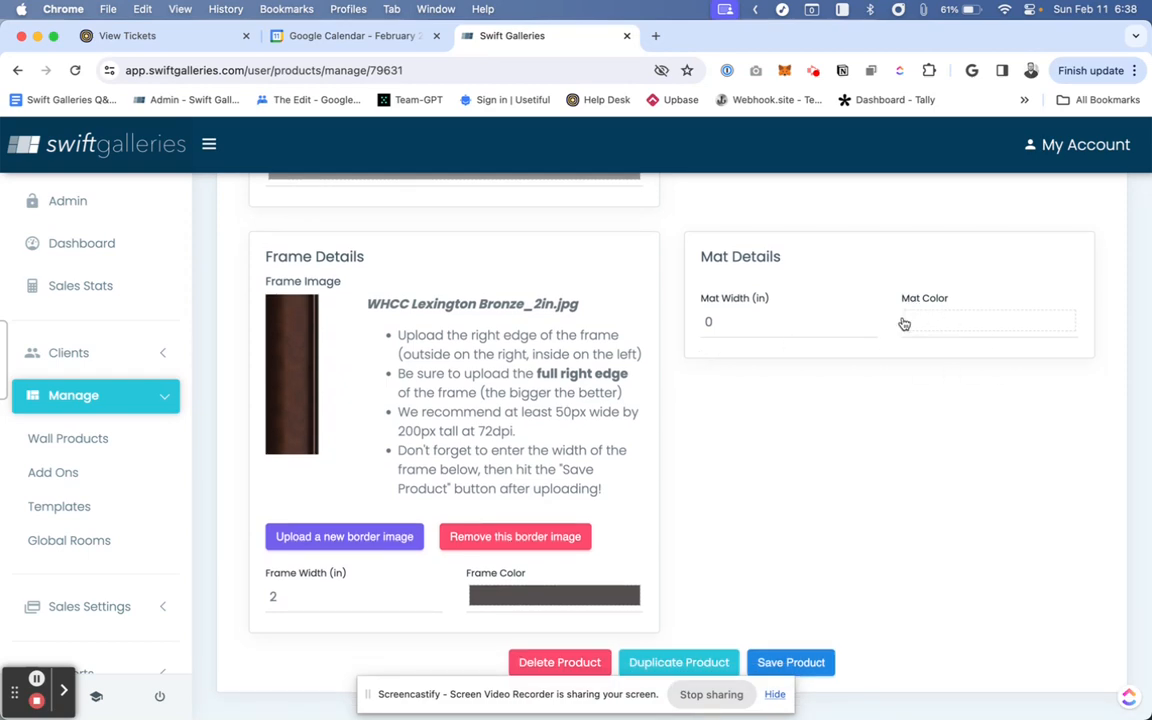
scroll(732, 434, "up", 10)
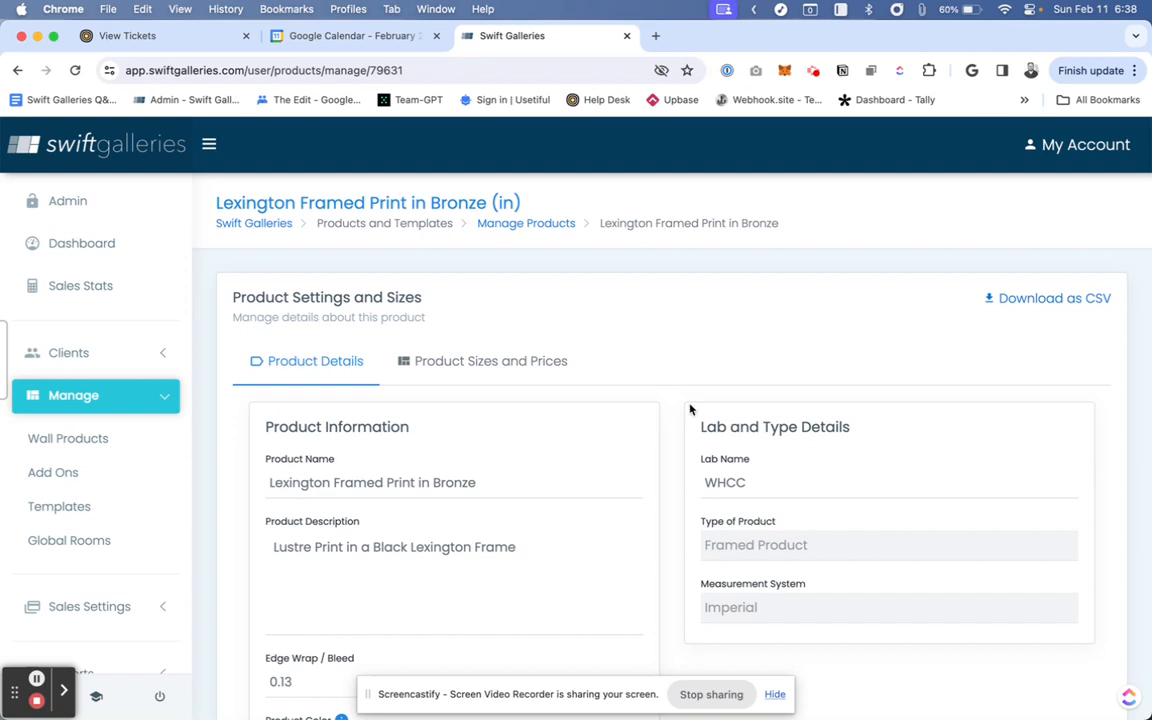
scroll(674, 354, "down", 4)
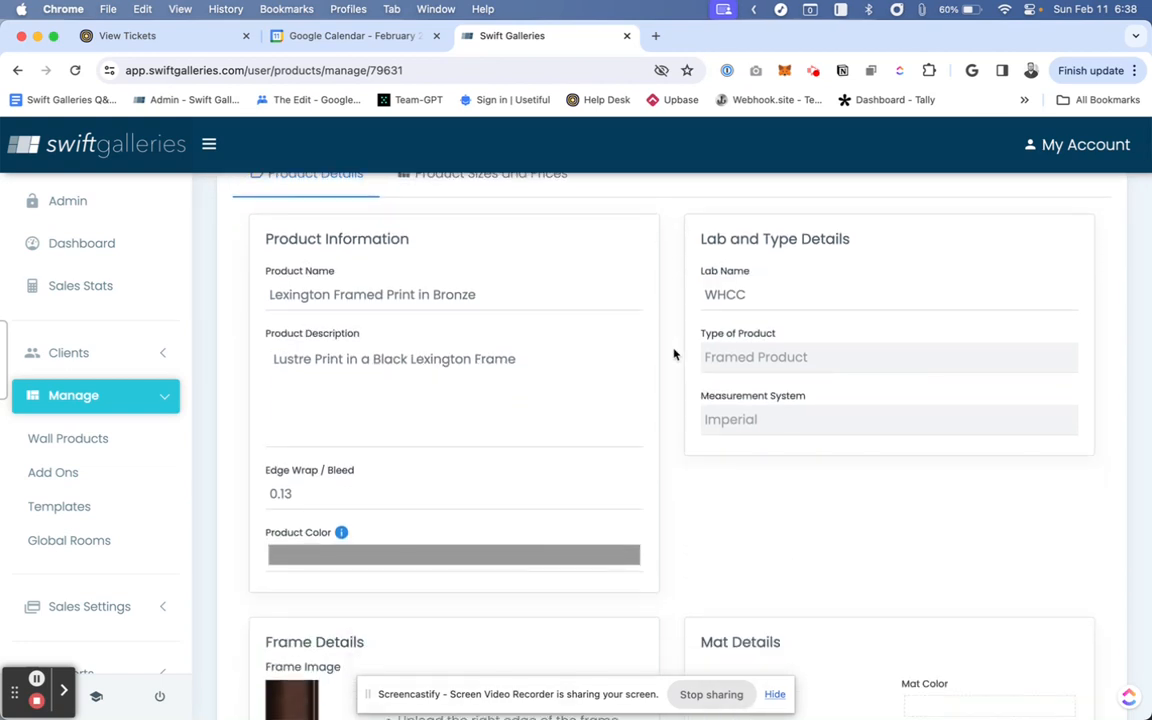
scroll(674, 354, "down", 7)
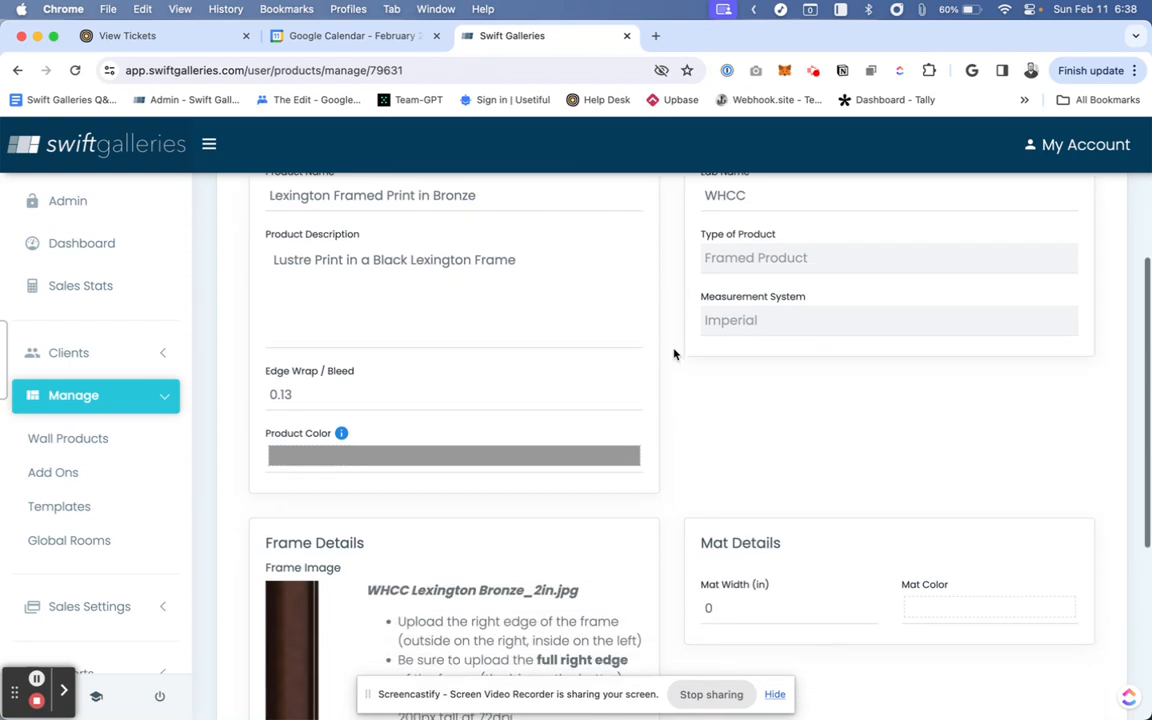
- Duplicate the Lexington Framed Print in Bronze product and confirm the duplication
scroll(674, 354, "down", 3)
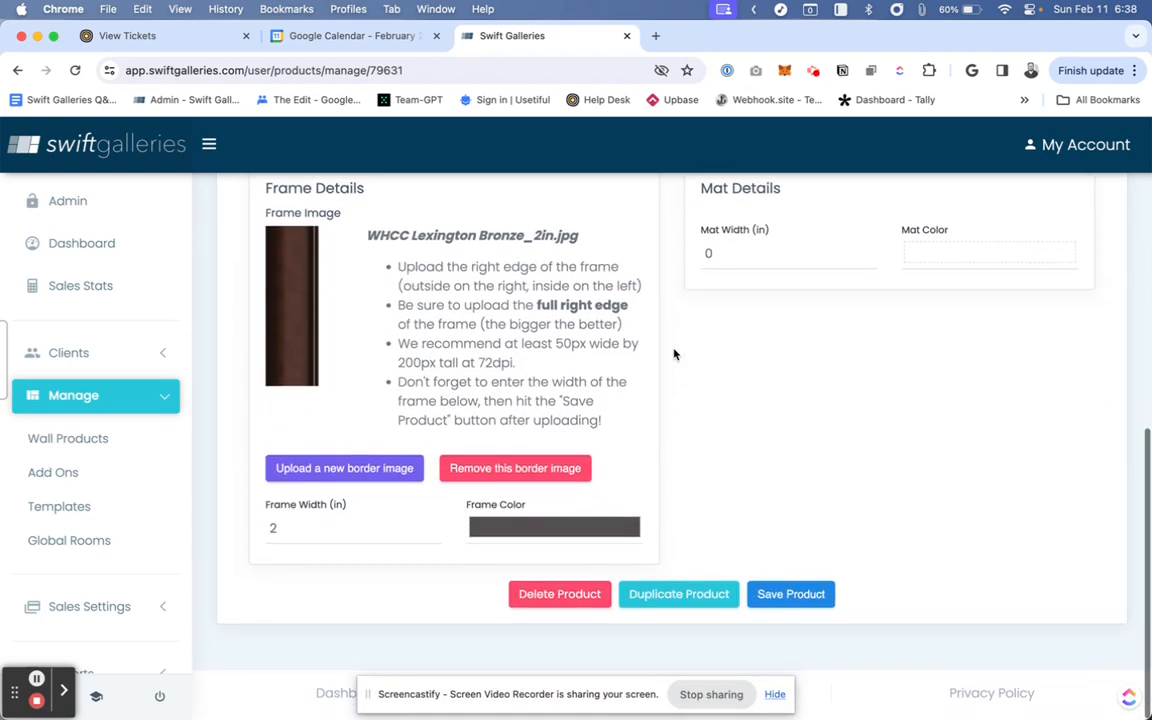
left_click(658, 599)
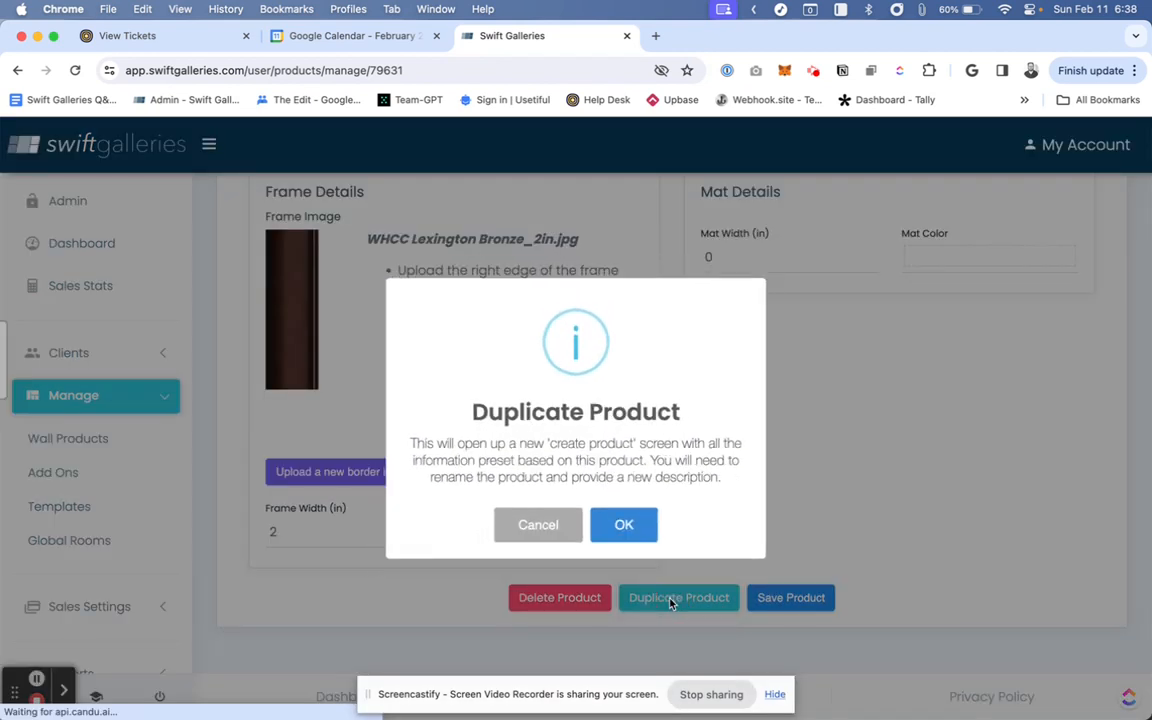
left_click(626, 532)
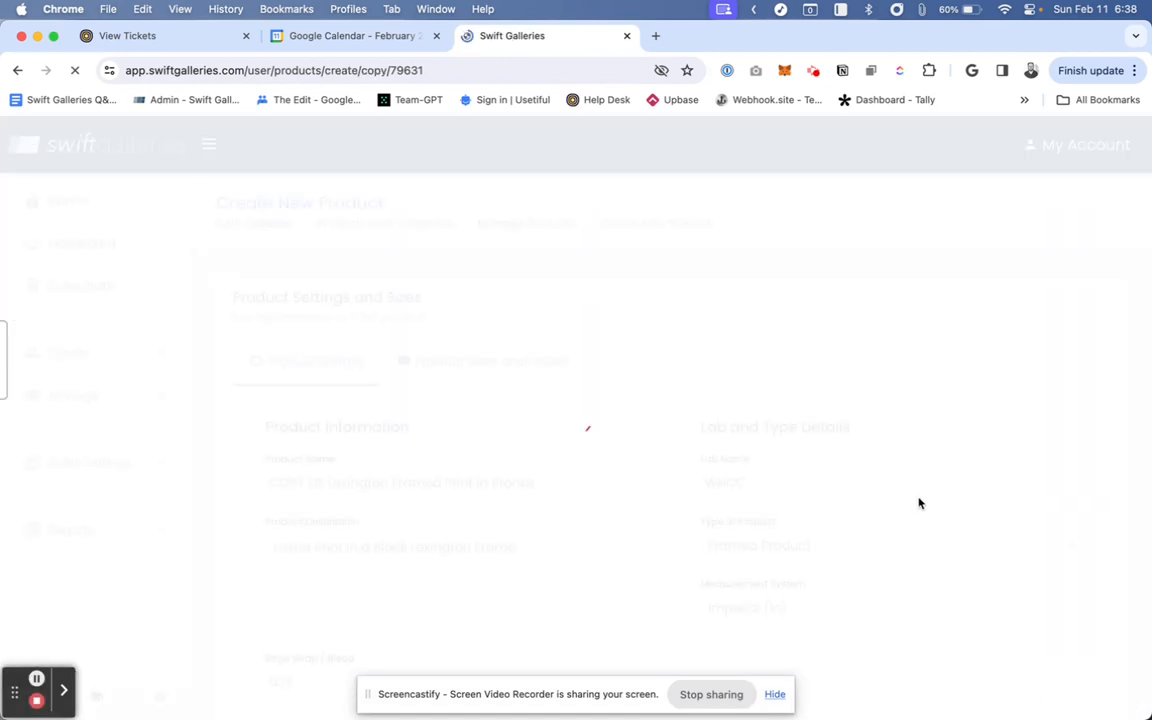
- Rename the copied product to 2" Matted Lexington Framed Print in Bronze
left_click_drag(325, 482, 231, 488)
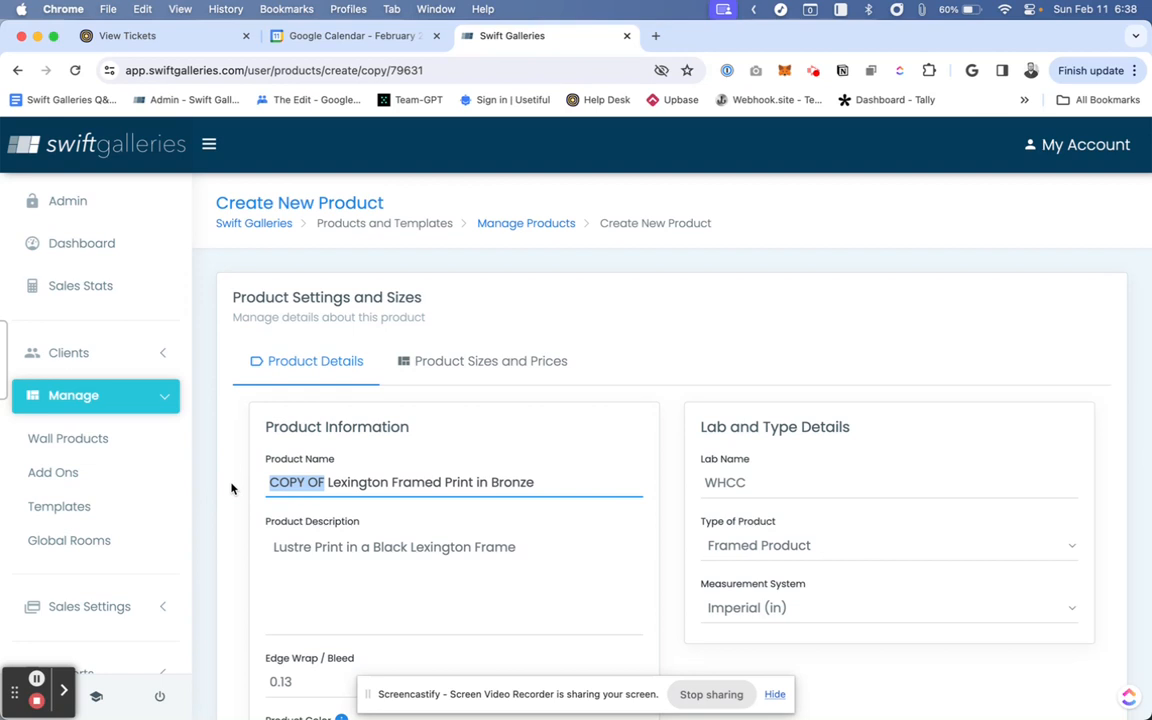
type("2\" Matted")
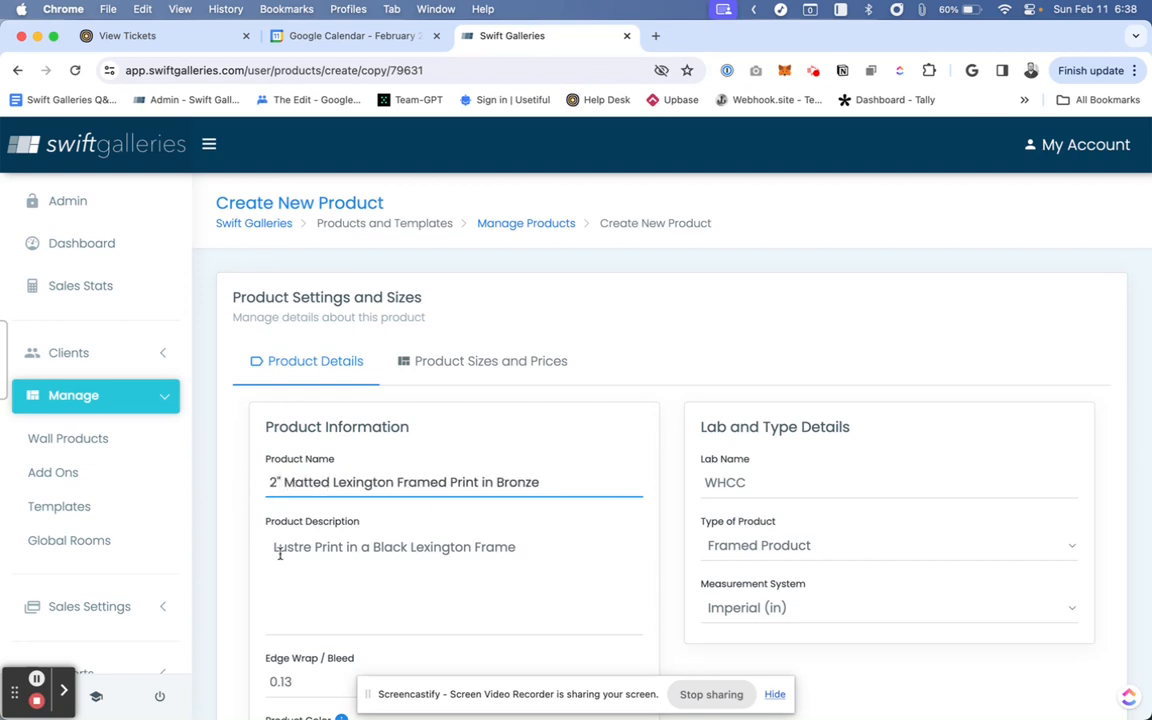
- Change the product description to "Lustre Print in a Bronze Lexington Frame with a 2" mat"
left_click(547, 555)
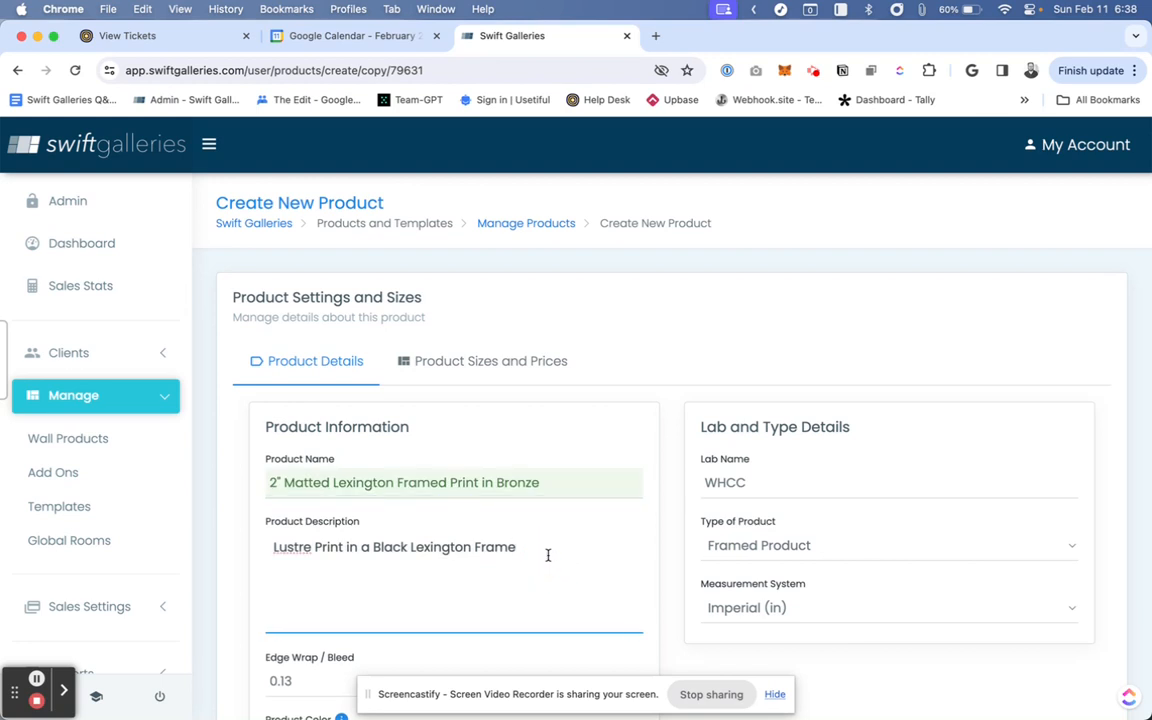
double_click(387, 547)
type("Bronze")
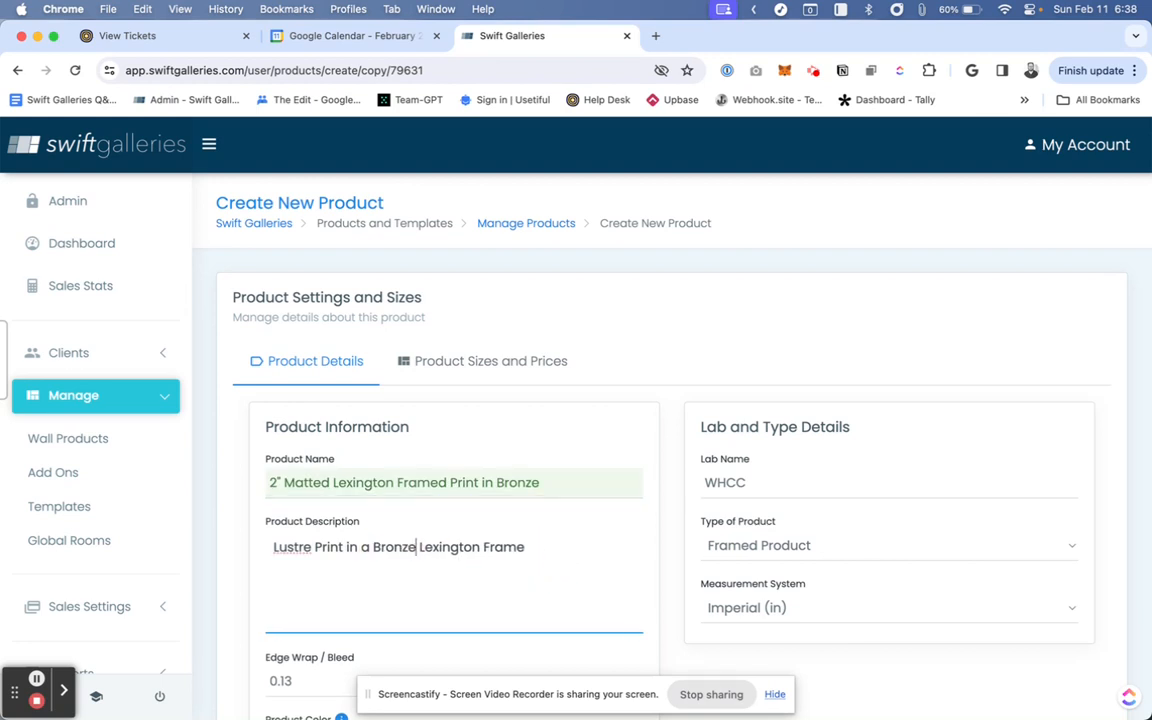
left_click(547, 555)
type("with a 2\" mat")
- Set the mat width to 2 inches
scroll(672, 421, "down", 5)
scroll(672, 421, "down", 5)
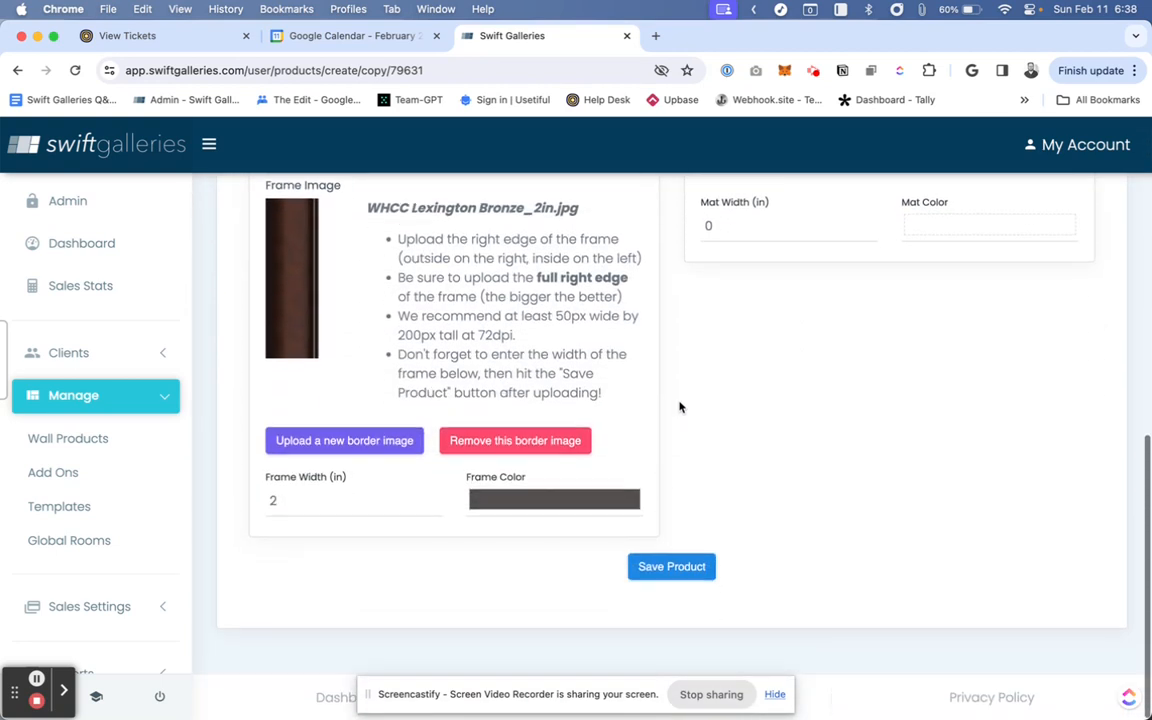
double_click(722, 223)
type("2")
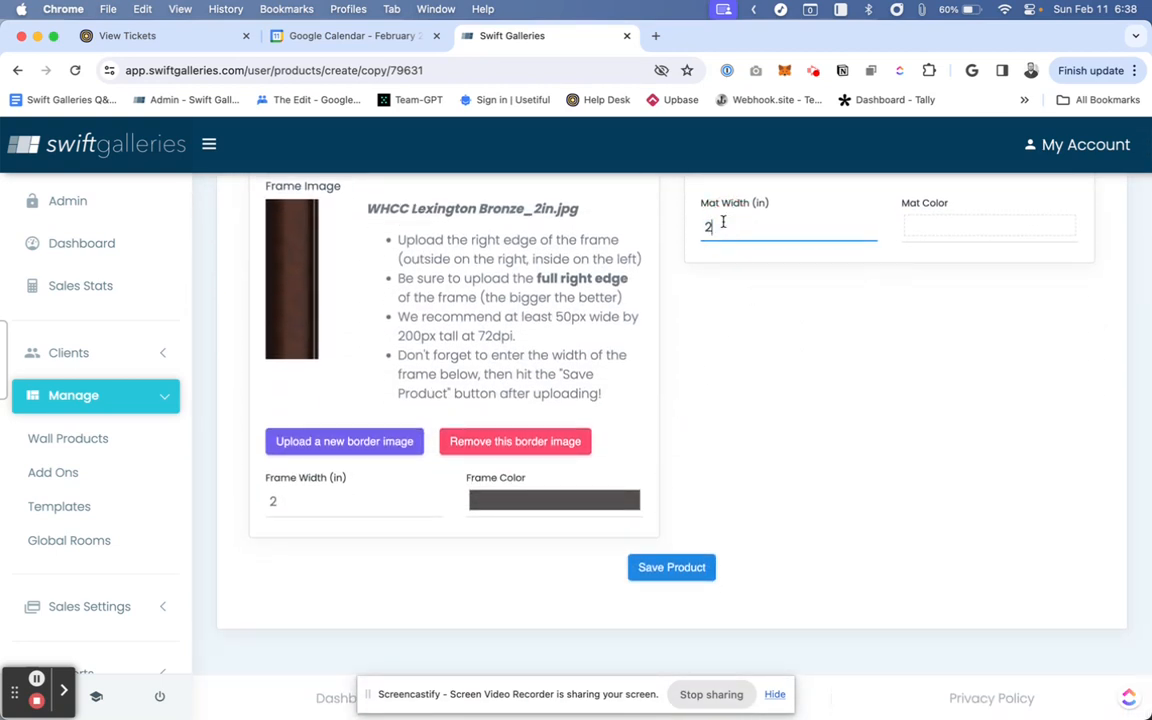
- Open the product's sizes and prices and review the list of sizes
scroll(779, 334, "up", 2)
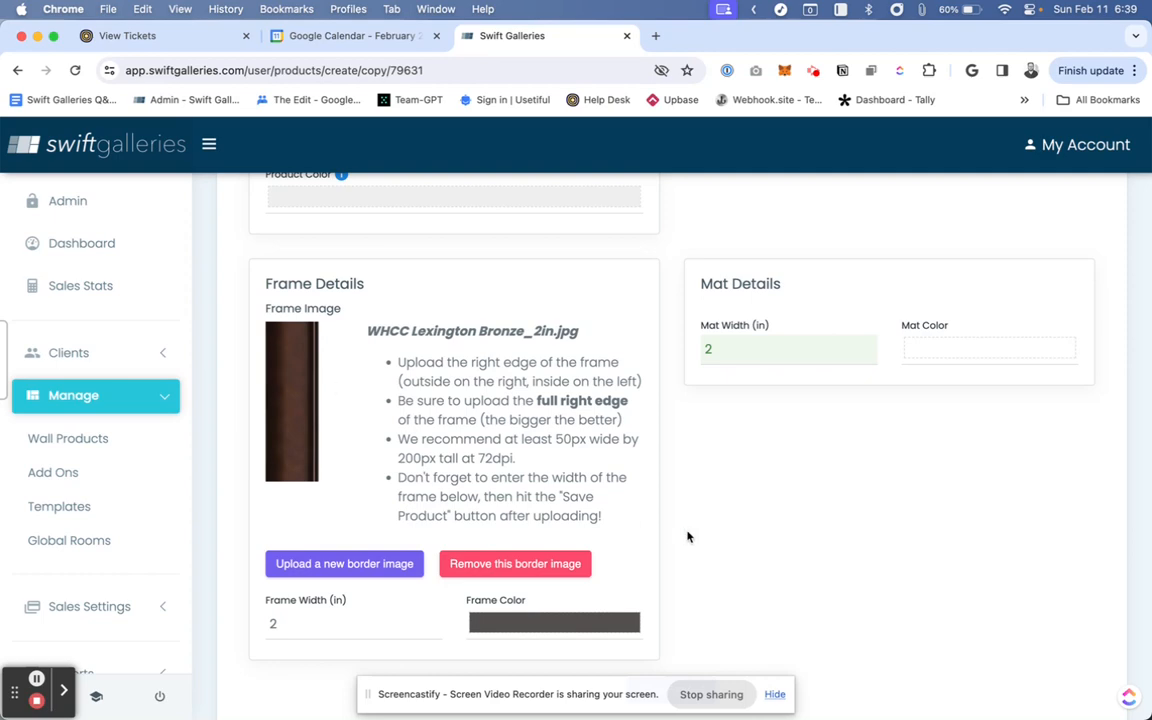
scroll(687, 537, "up", 10)
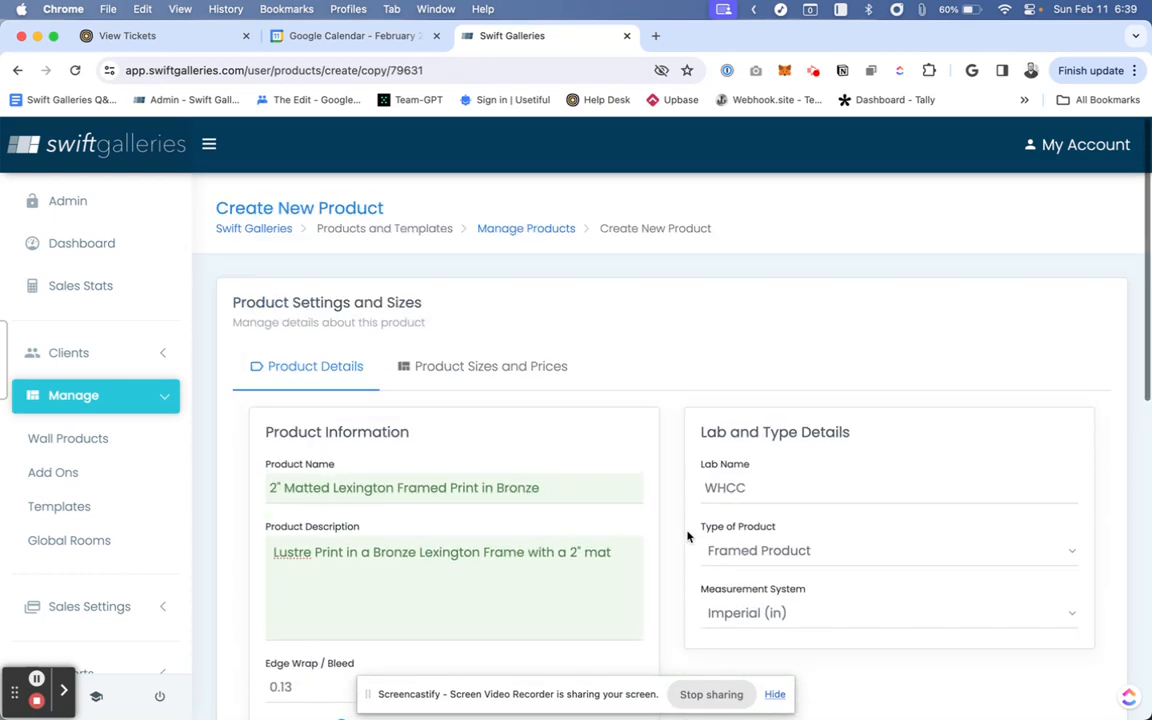
scroll(689, 535, "down", 5)
scroll(689, 535, "up", 5)
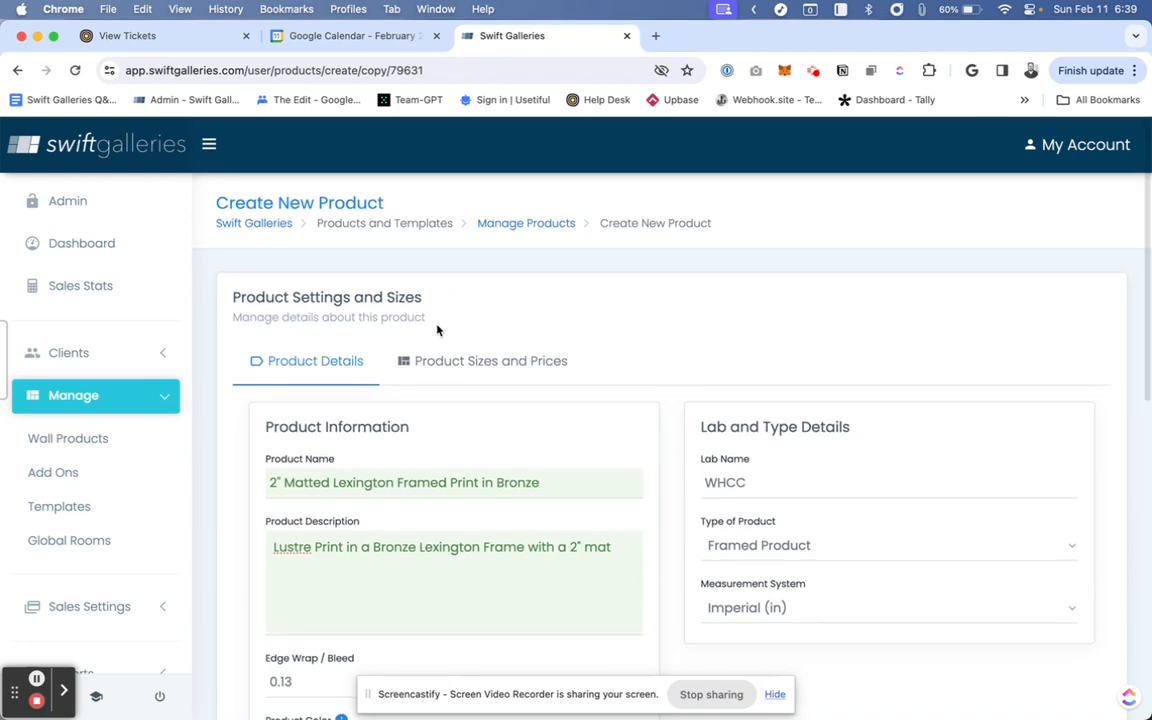
left_click(465, 364)
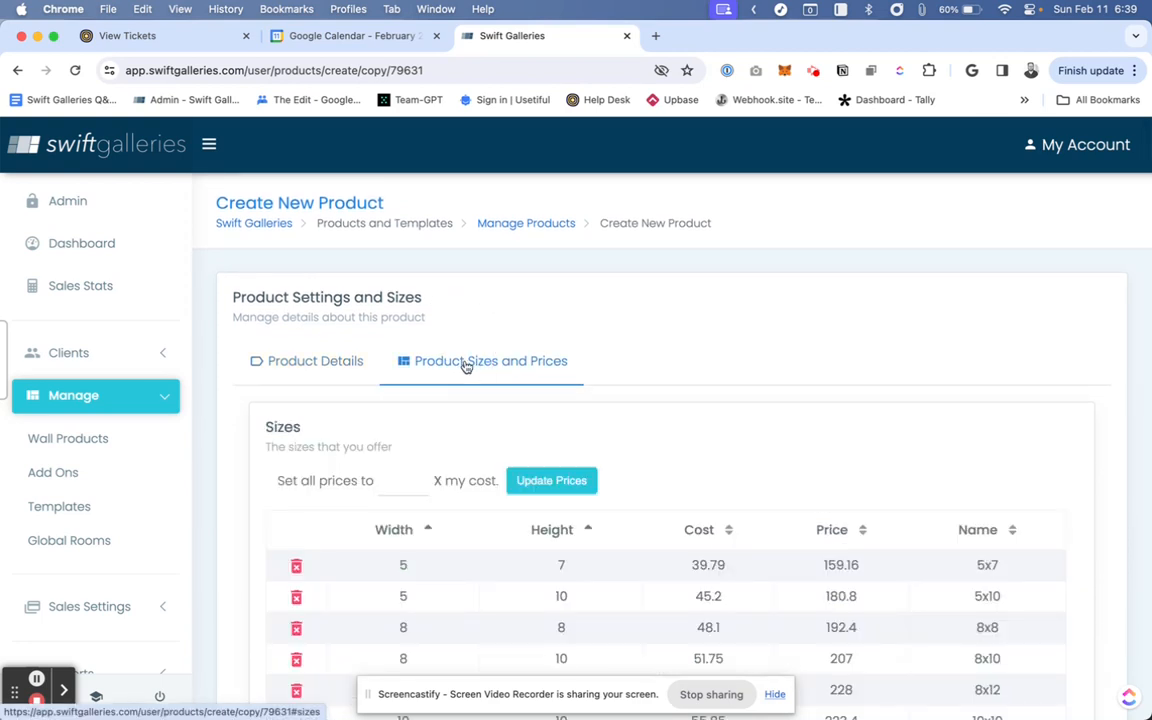
scroll(817, 324, "down", 4)
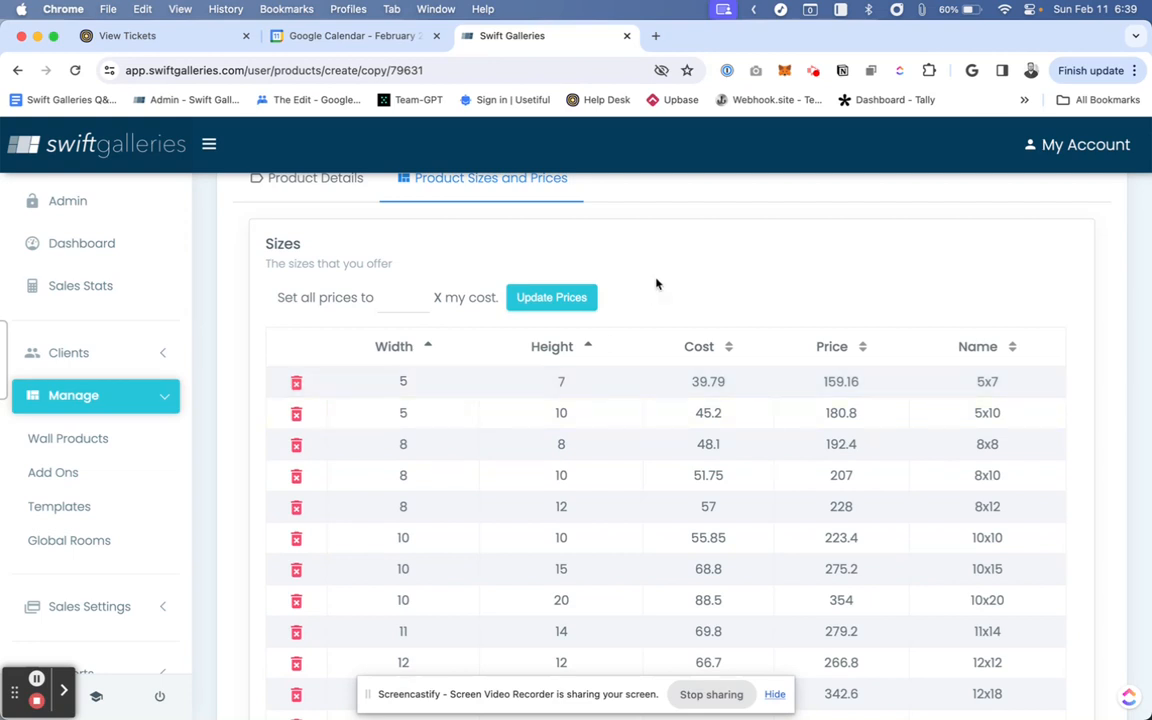
scroll(672, 260, "down", 5)
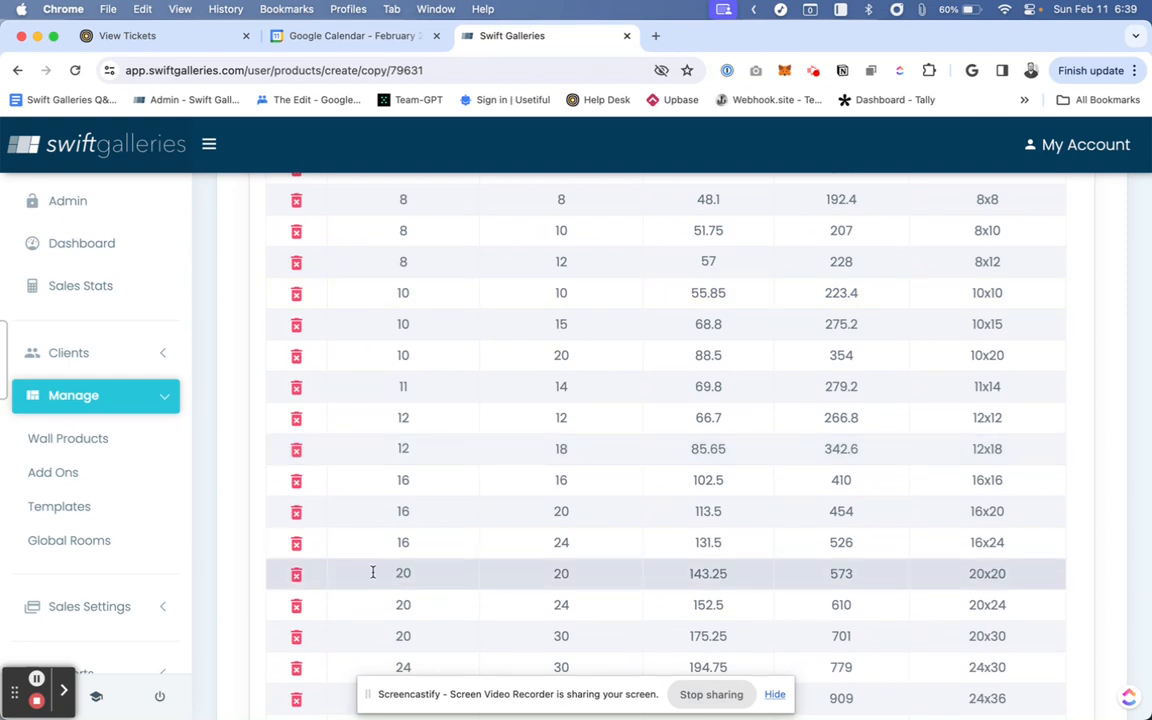
scroll(478, 598, "down", 5)
scroll(478, 600, "up", 1)
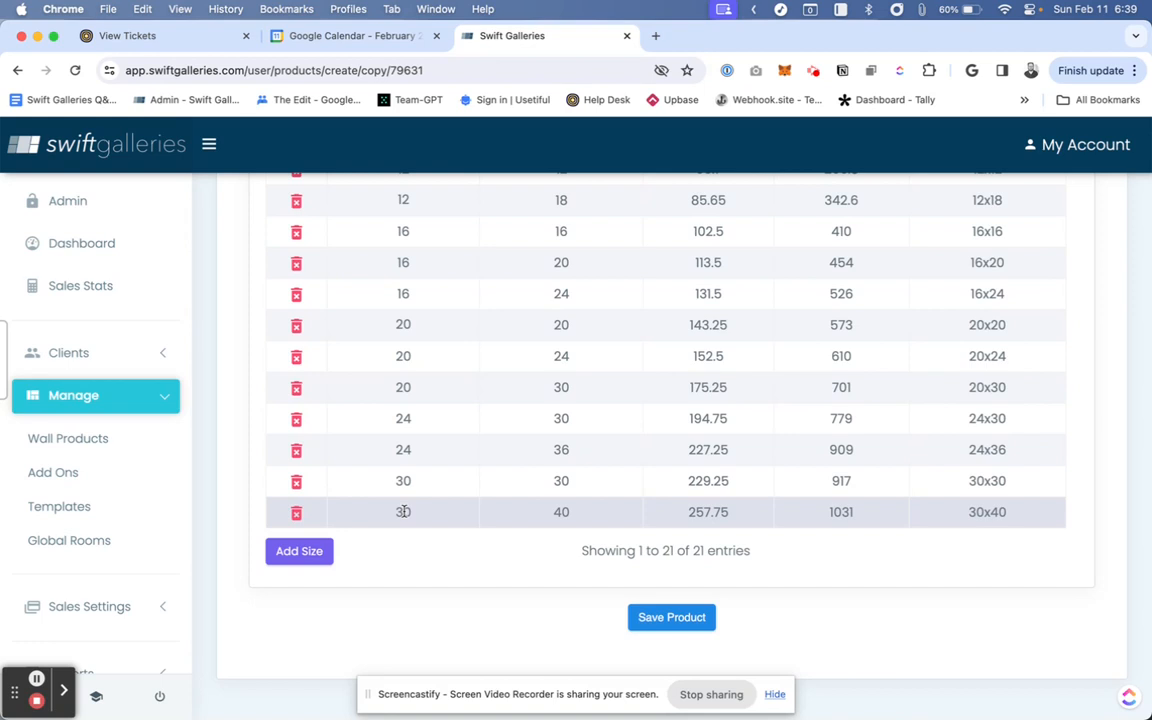
left_click(403, 511)
scroll(403, 511, "up", 10)
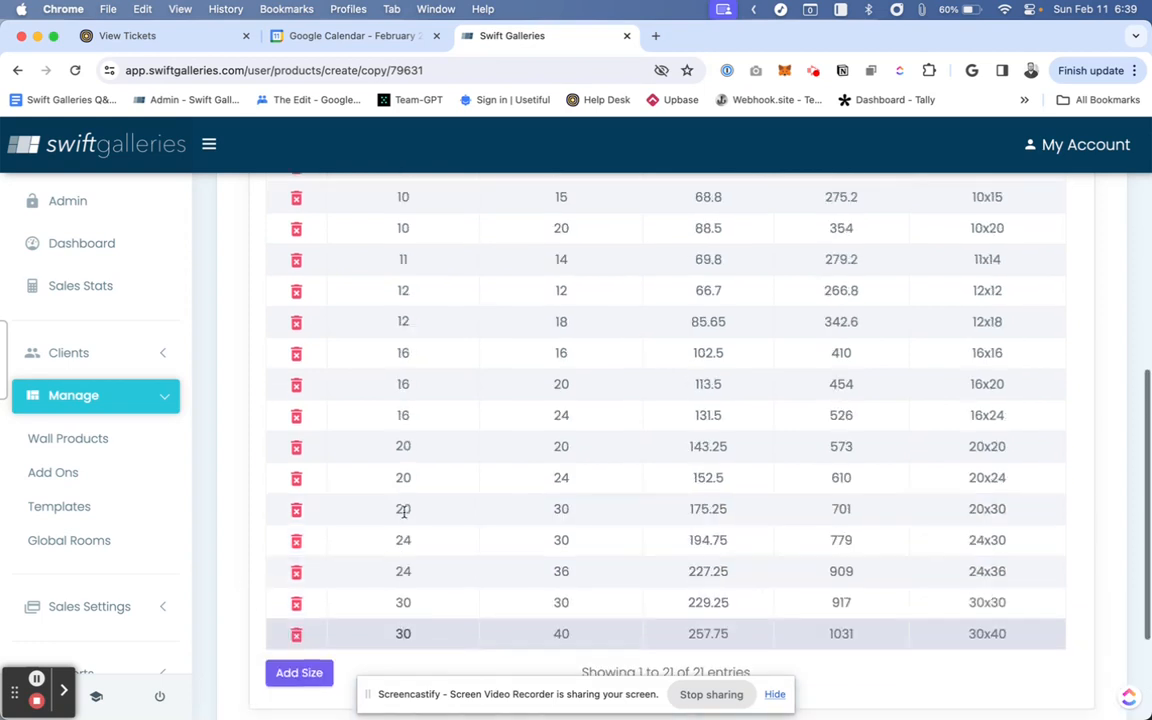
scroll(404, 513, "down", 12)
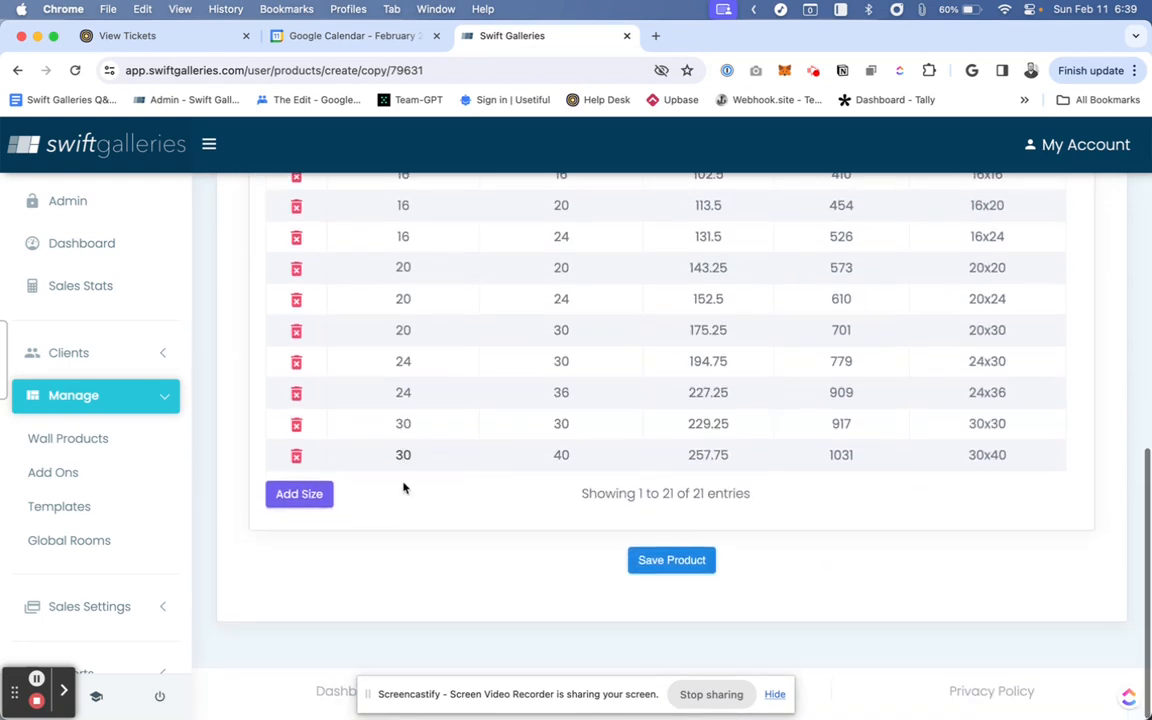
scroll(404, 514, "up", 1)
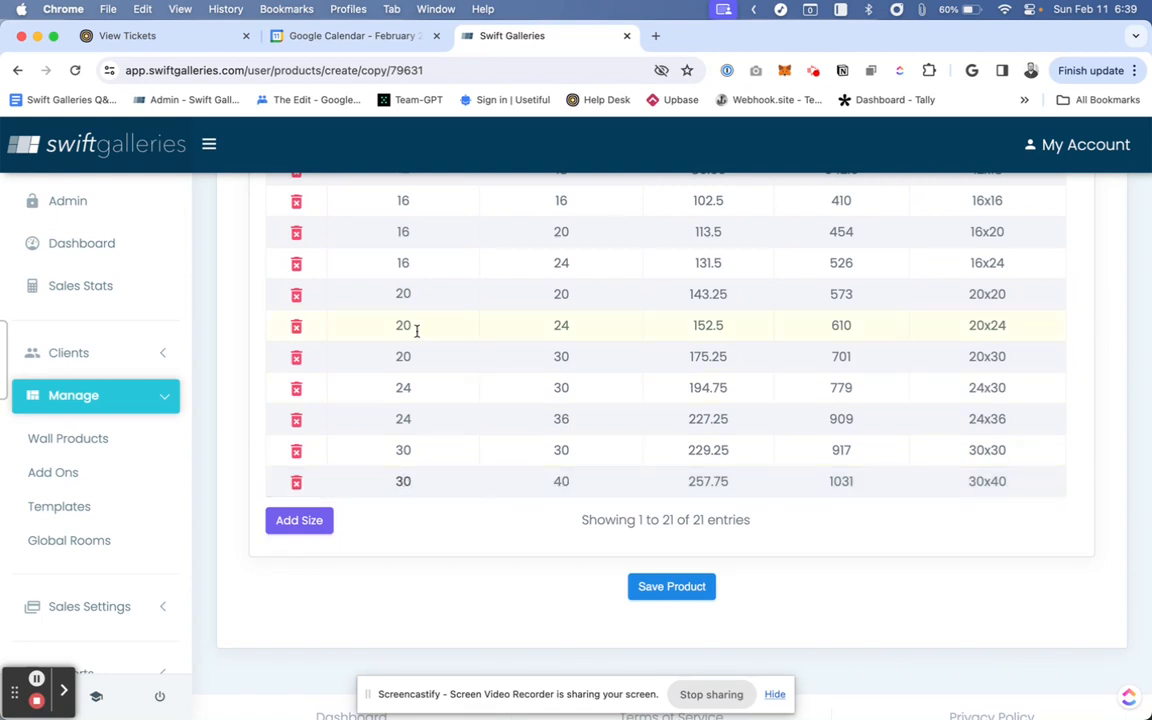
- Change the 30x40 size row's width to 26 and height to 36
double_click(401, 481)
type("26")
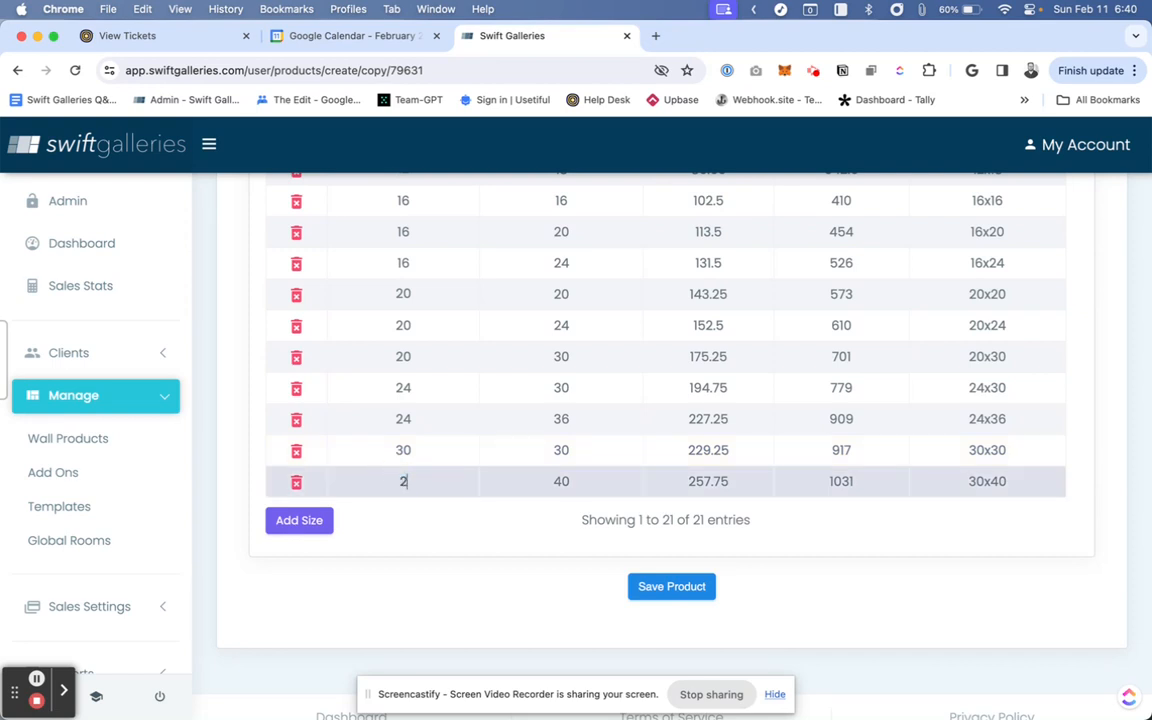
left_click(563, 482)
double_click(563, 482)
type("36")
- Change the 30x30 size row's width and height to 26
double_click(403, 450)
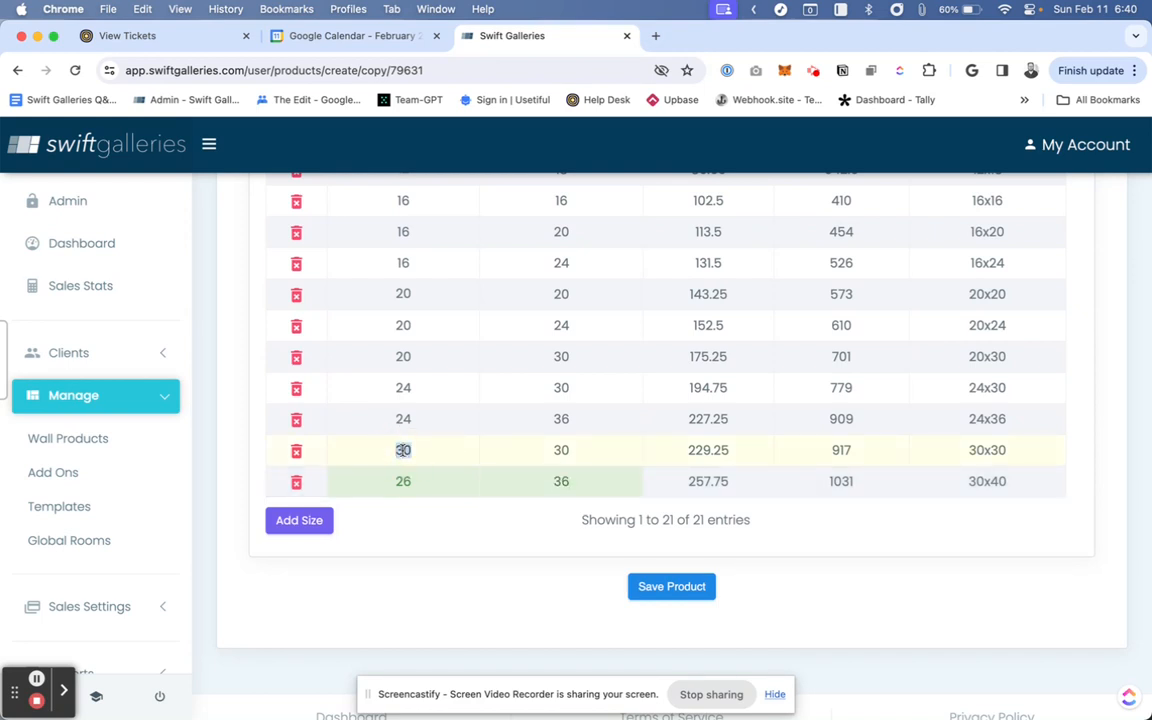
type("26")
double_click(561, 450)
type("26")
- Change the 24x36 size row's width to 20 and height to 32
double_click(403, 419)
type("20")
double_click(561, 419)
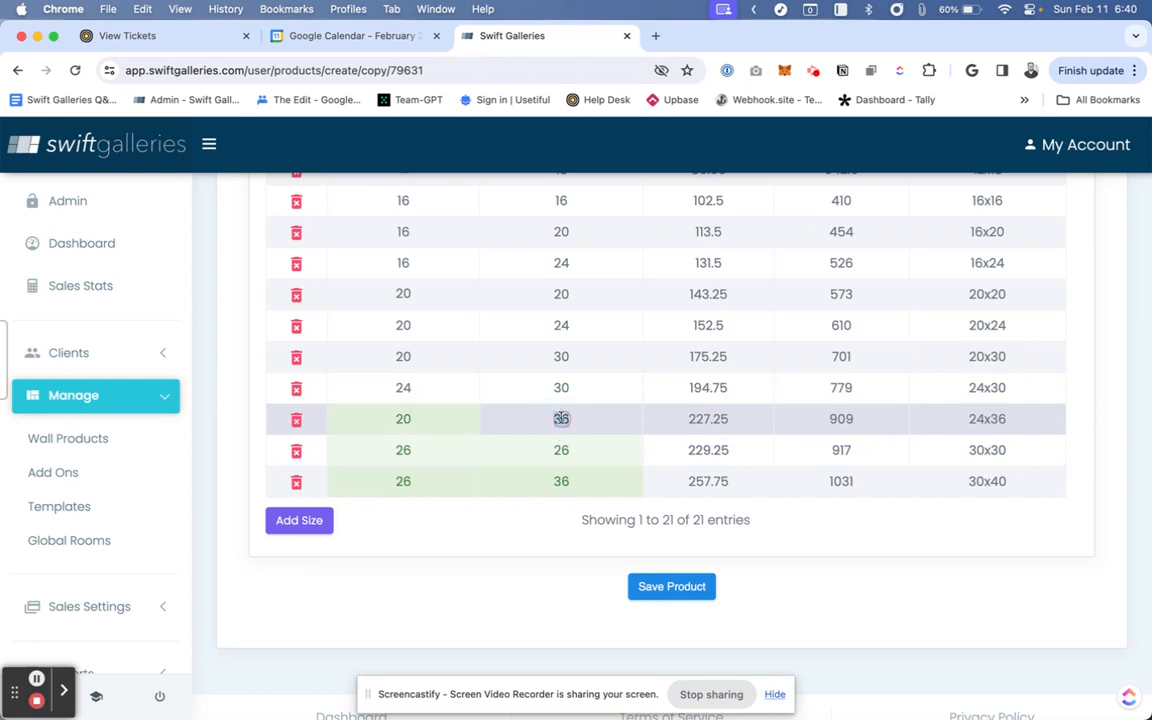
type("32")
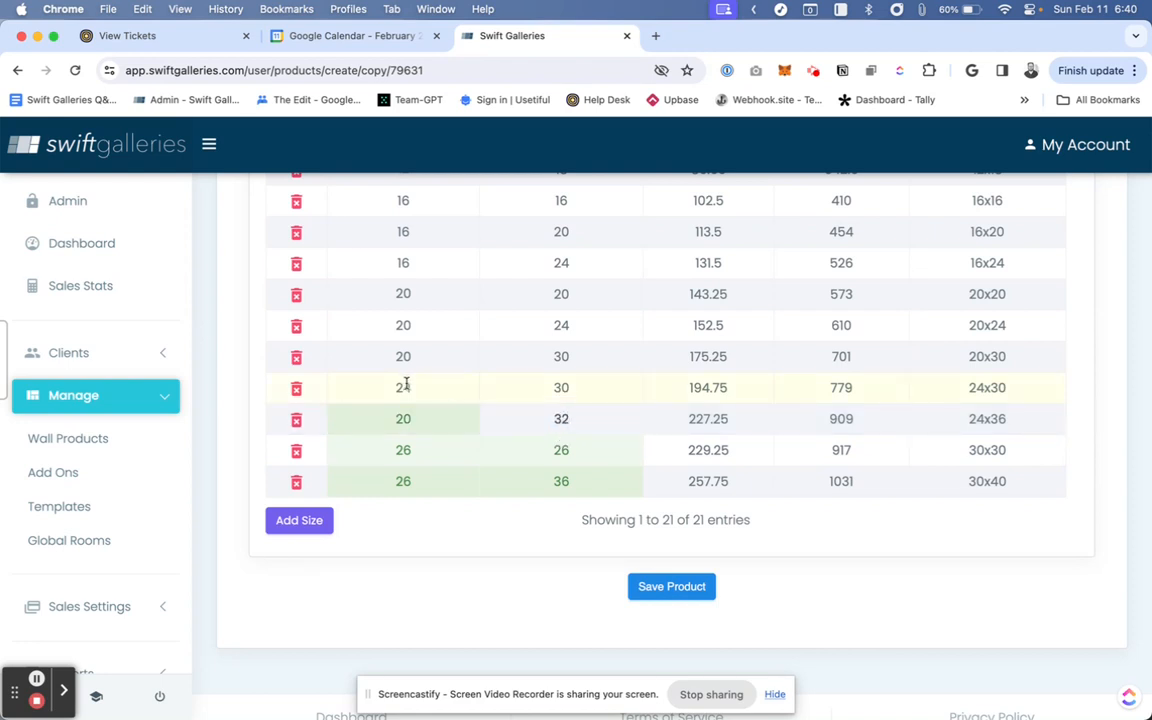
- Change the 24x30 size row's width to 20 and height to 26
double_click(403, 388)
type("20")
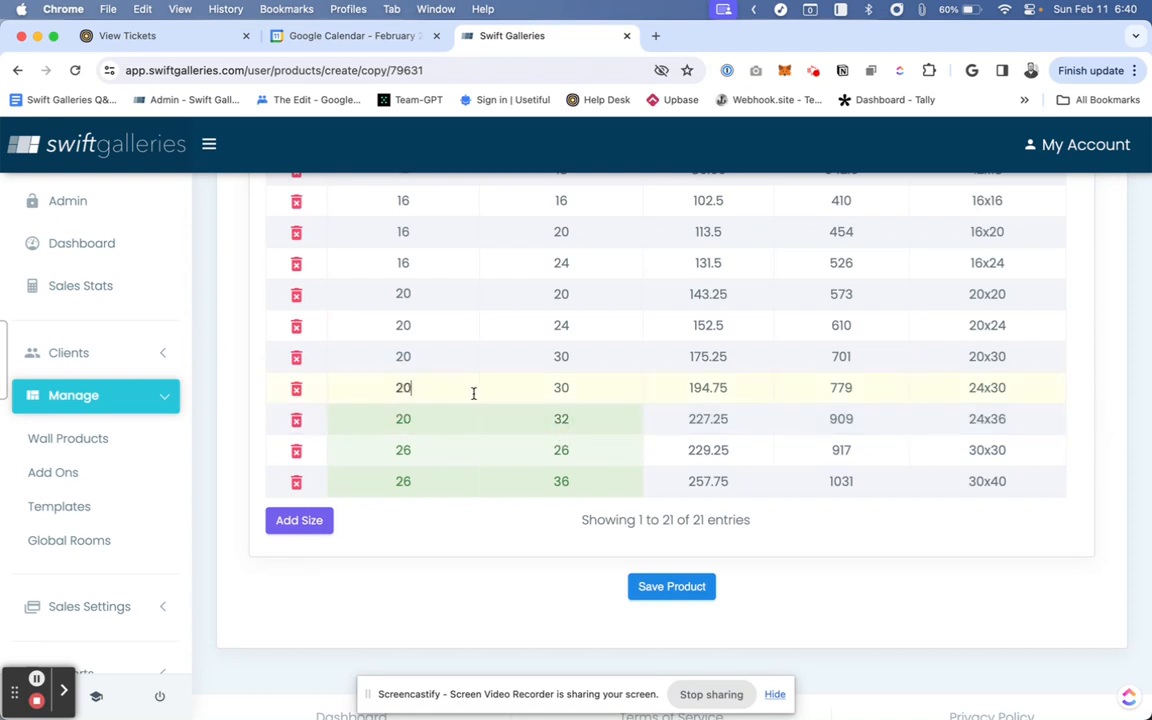
left_click(561, 387)
double_click(561, 387)
type("26")
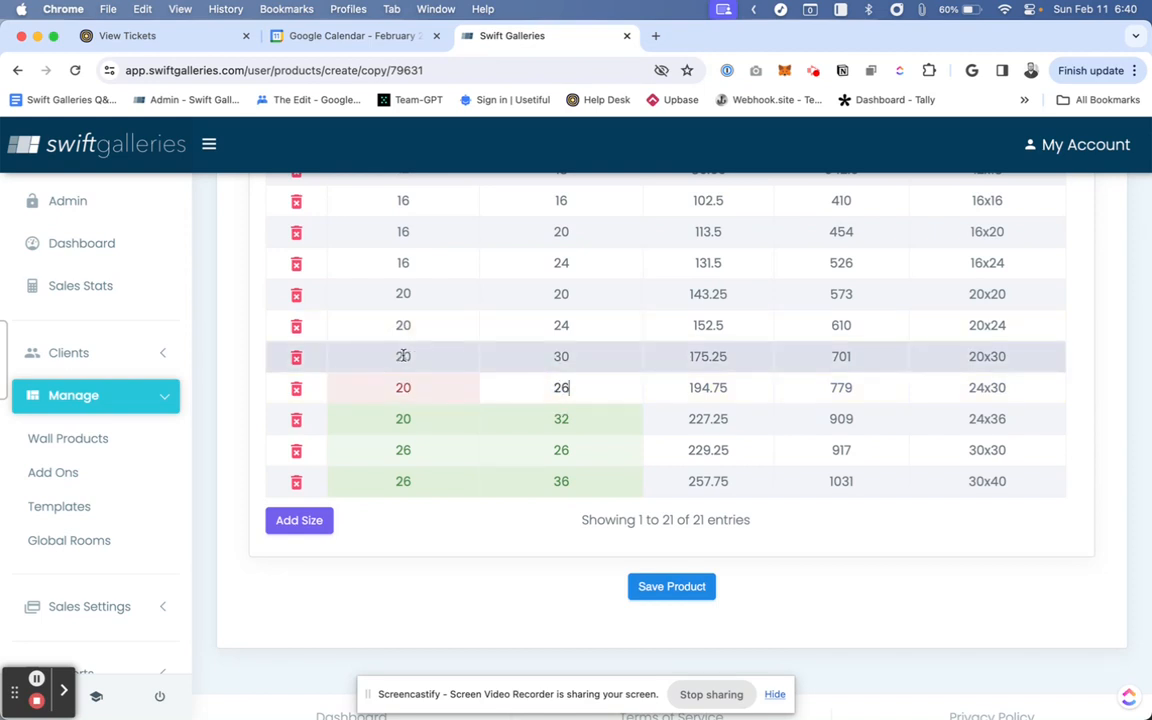
- Change the 20x30 size row's width to 16 and height to 26
left_click(403, 357)
double_click(403, 357)
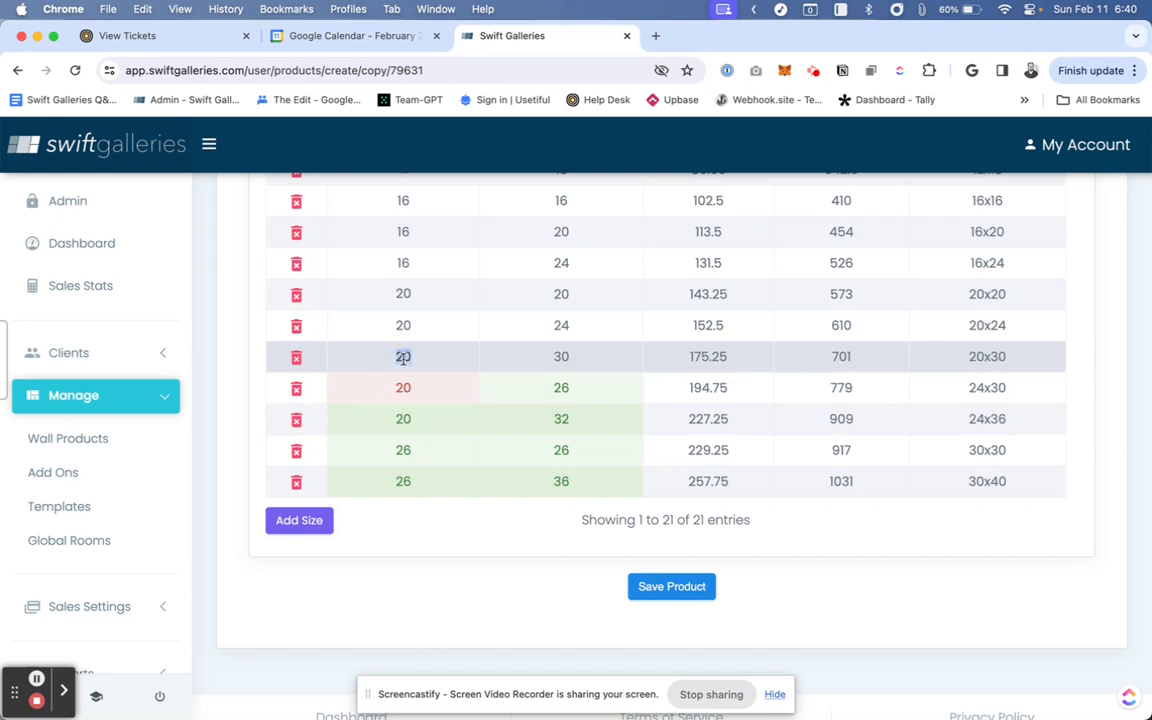
type("16")
left_click(561, 357)
type("26")
- Re-enter the 24x30 size row's width as 20
left_click(405, 325)
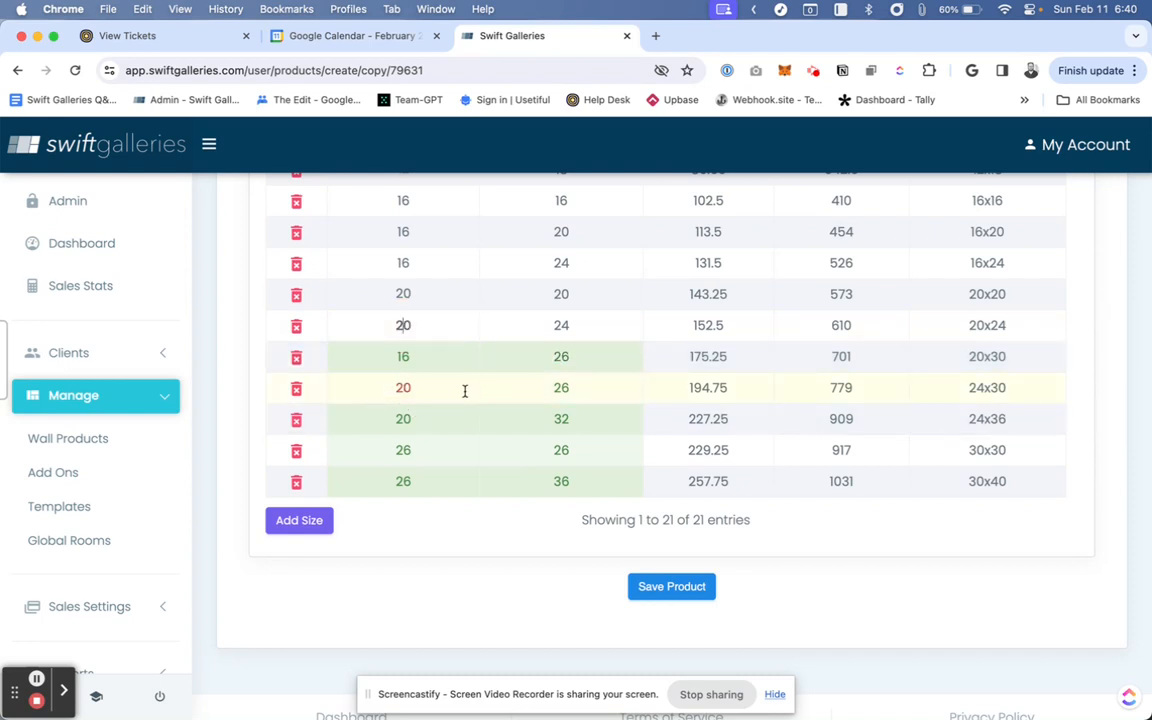
double_click(404, 387)
type("20")
left_click(521, 395)
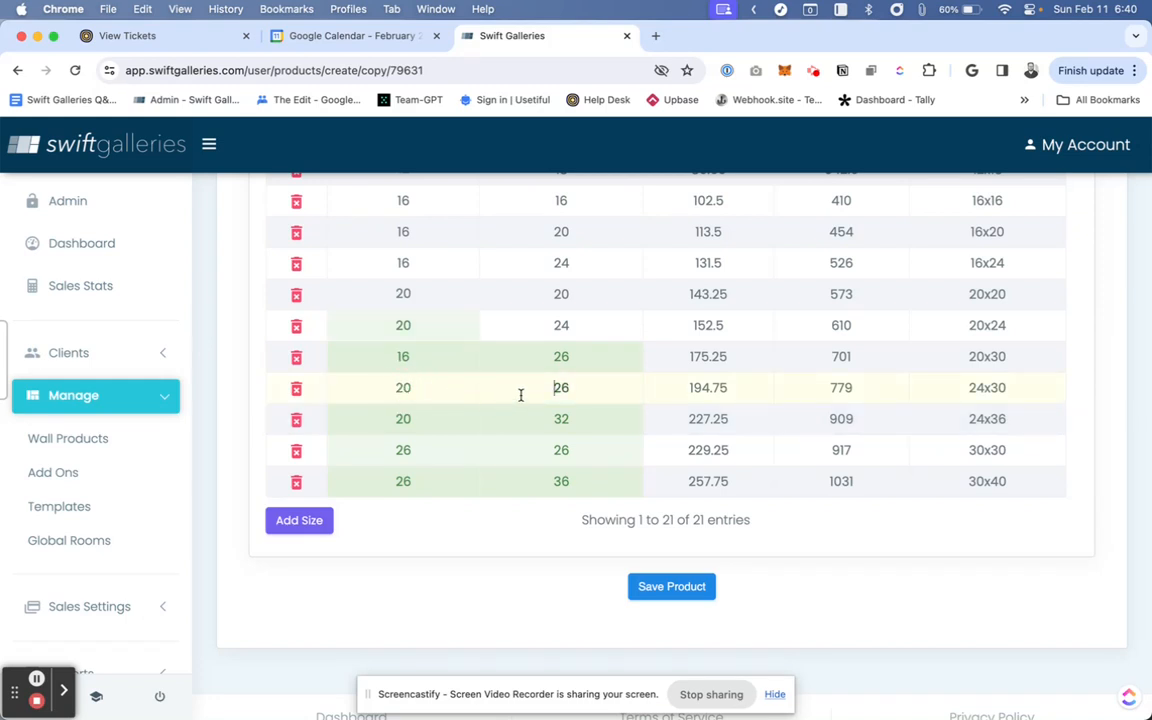
scroll(521, 395, "up", 2)
scroll(521, 395, "down", 2)
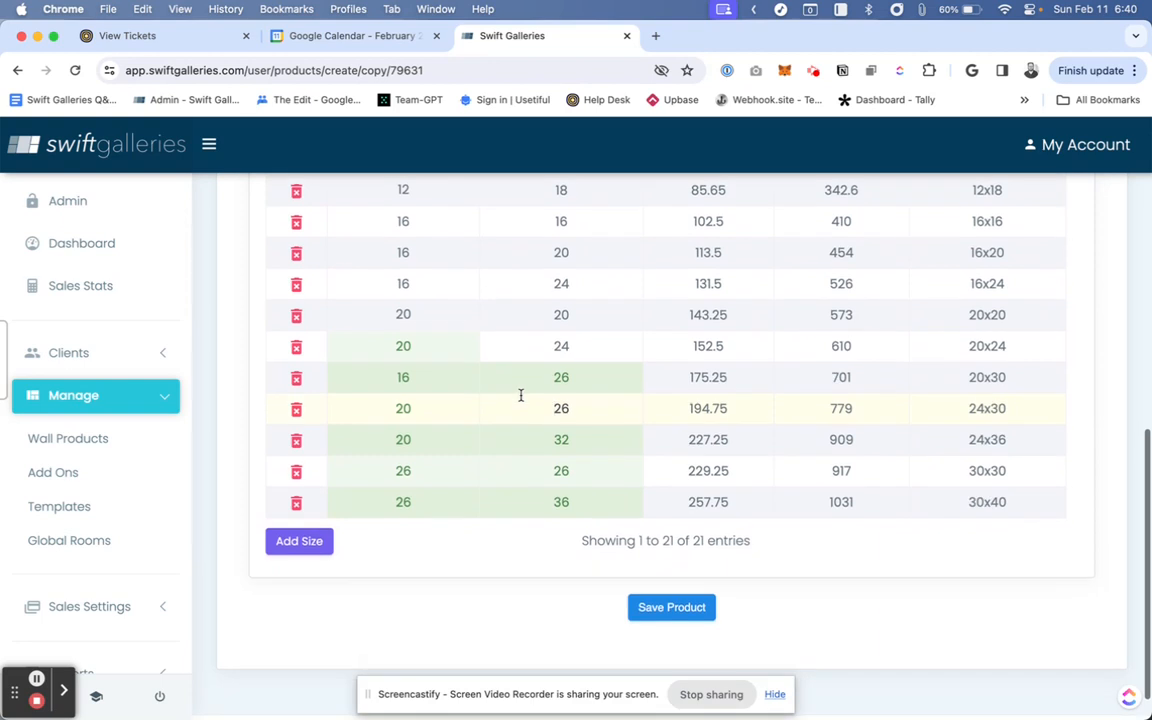
left_click(416, 347)
scroll(416, 347, "up", 2)
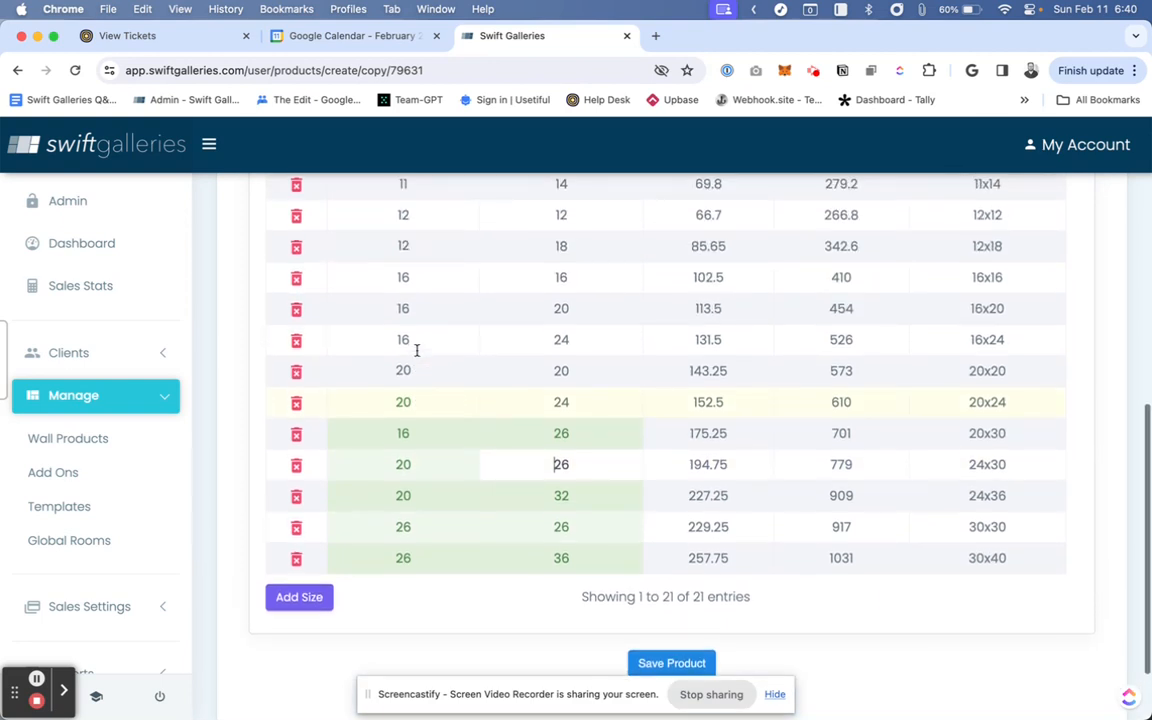
- Change the 20x20 size row's width and height to 16
left_click(403, 363)
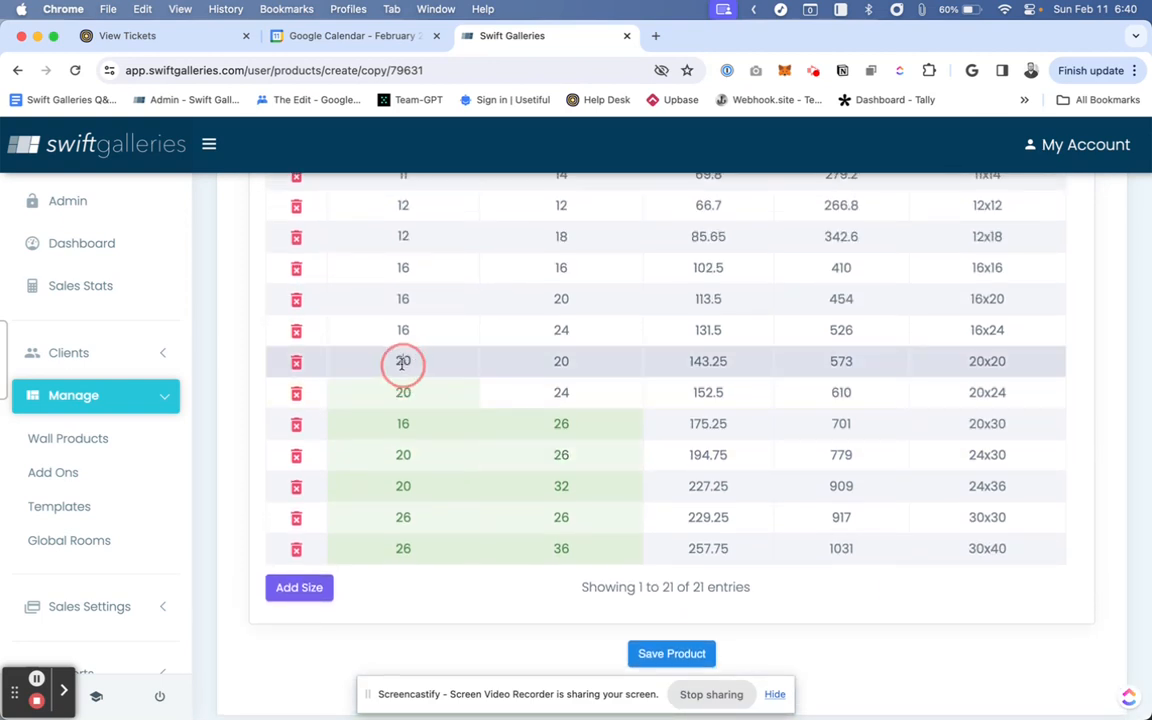
double_click(403, 363)
type("16")
left_click(562, 361)
double_click(562, 361)
type("1")
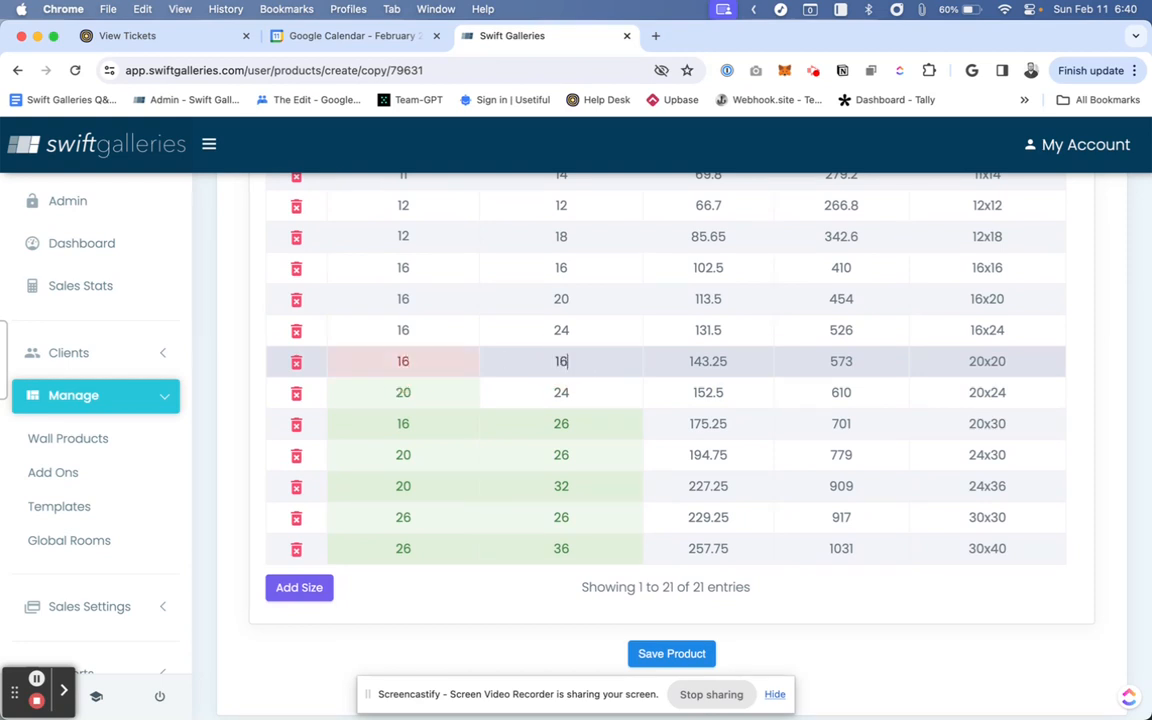
type("6")
- Change the 16x24 size row's width to 12 and height to 20
left_click(403, 333)
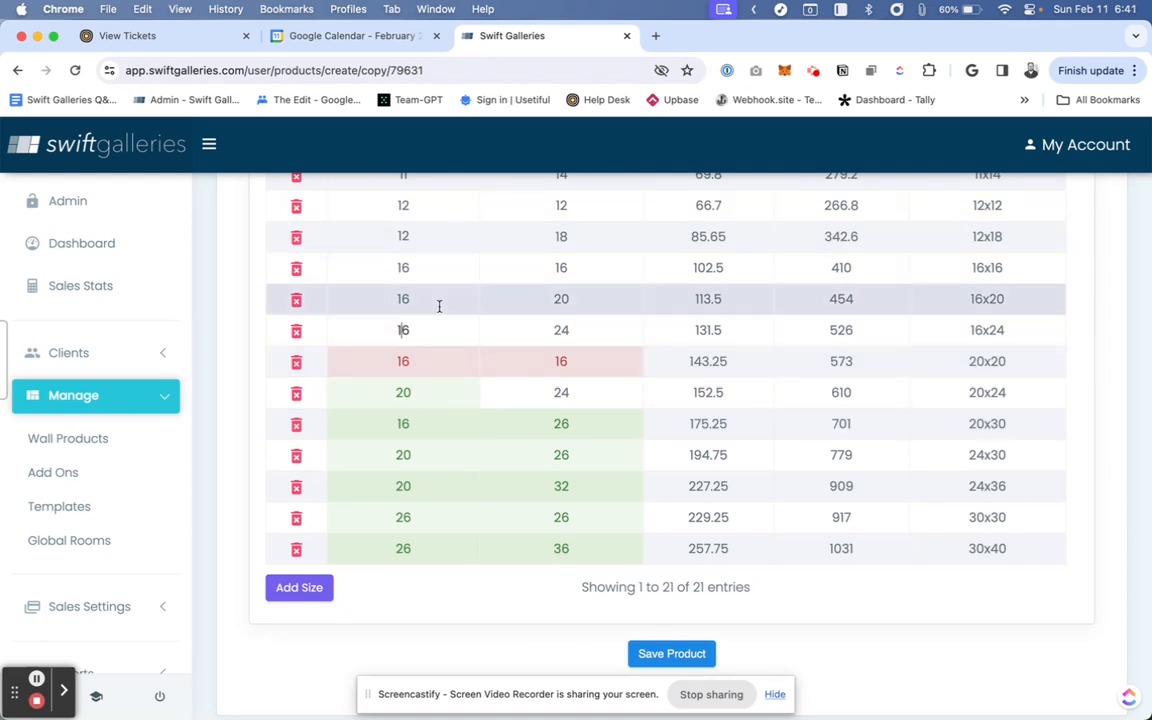
double_click(403, 330)
type("12")
double_click(560, 330)
type("20")
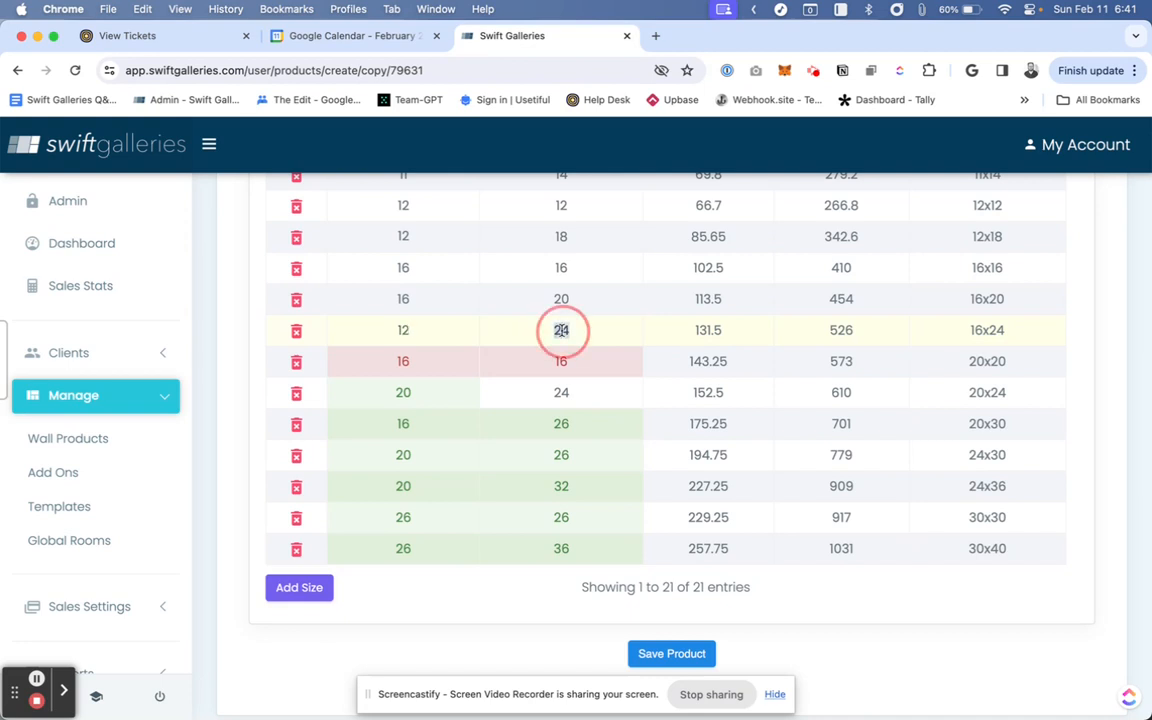
- Change the 16x20 size row's width and height to 12
left_click(403, 298)
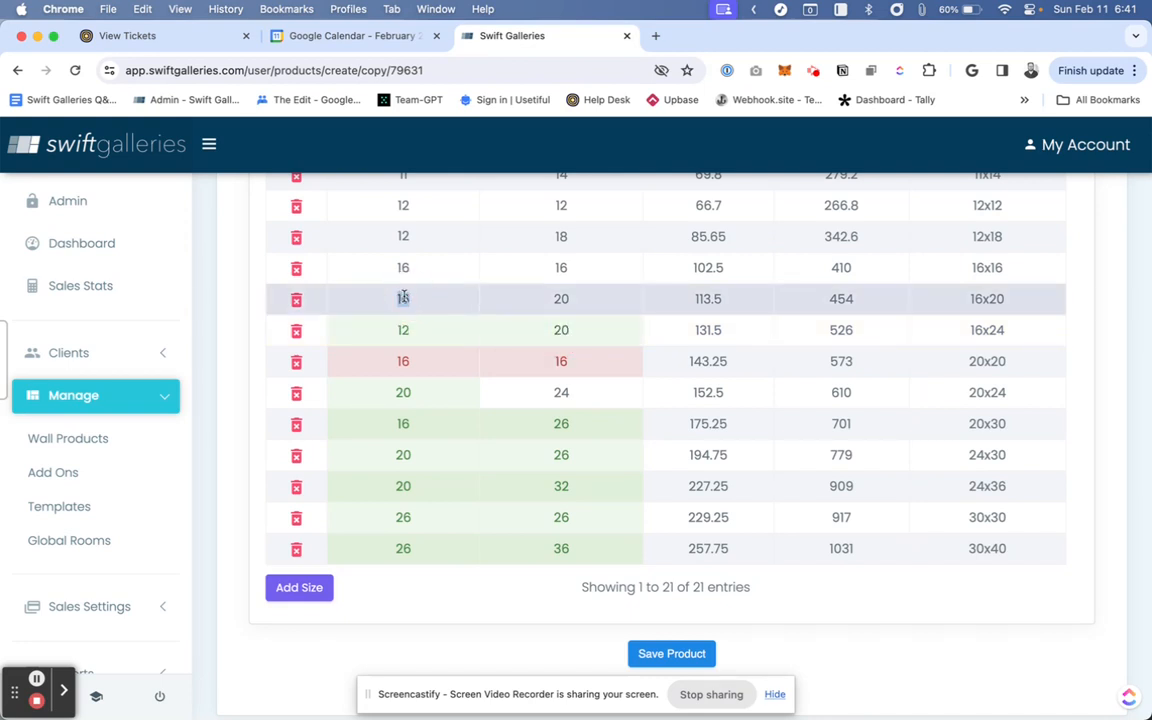
type("12")
double_click(561, 299)
type("16")
double_click(403, 266)
type("1")
double_click(561, 299)
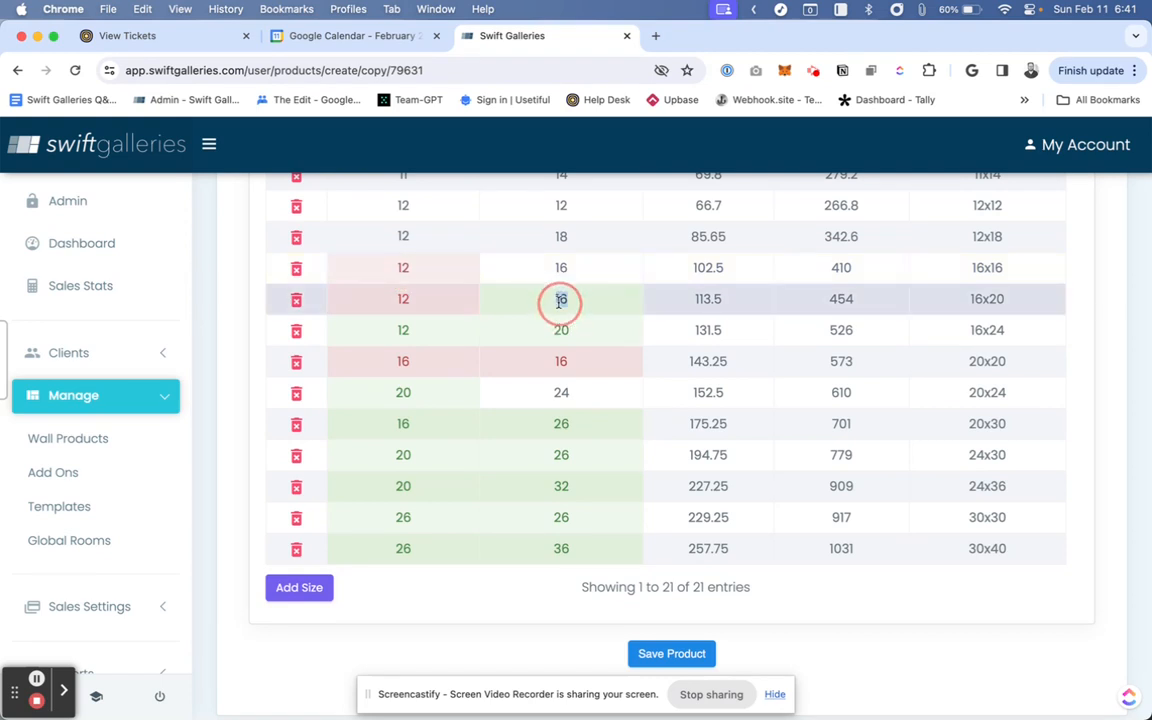
type("12")
- Change the 16x16 size row's width to 8 and height to 12
left_click(402, 265)
double_click(403, 266)
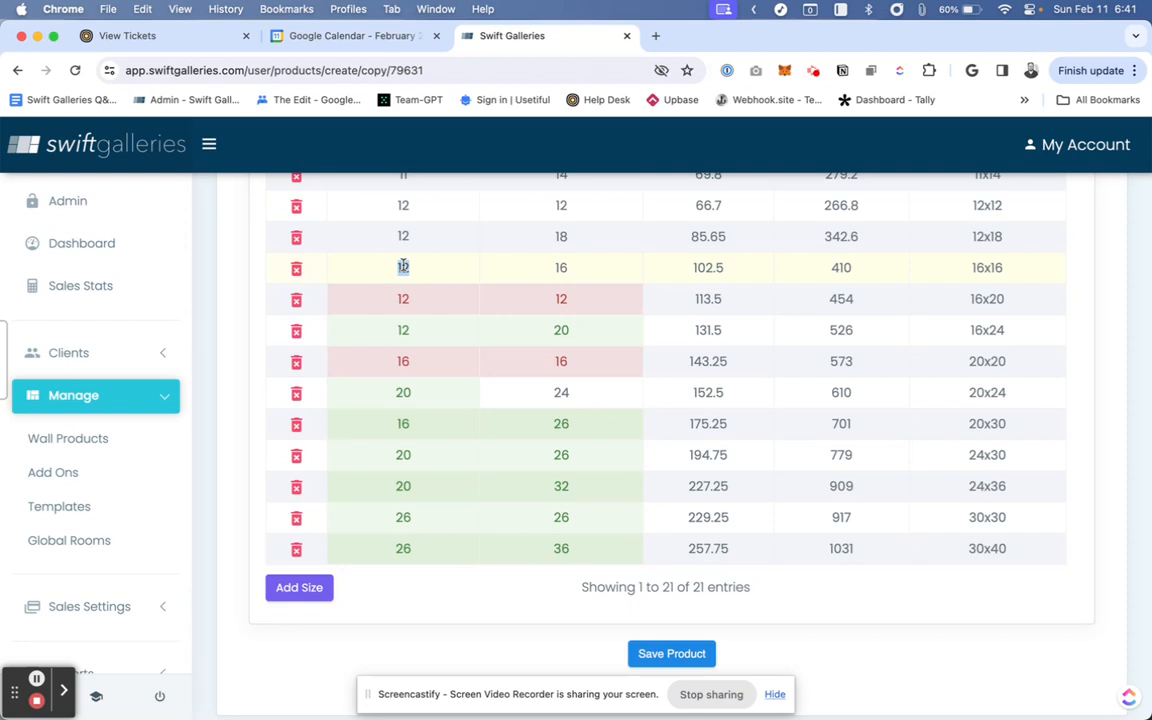
type("8")
key("Return")
- Change the 12x18 size row's width to 8 and height to 14
left_click(404, 236)
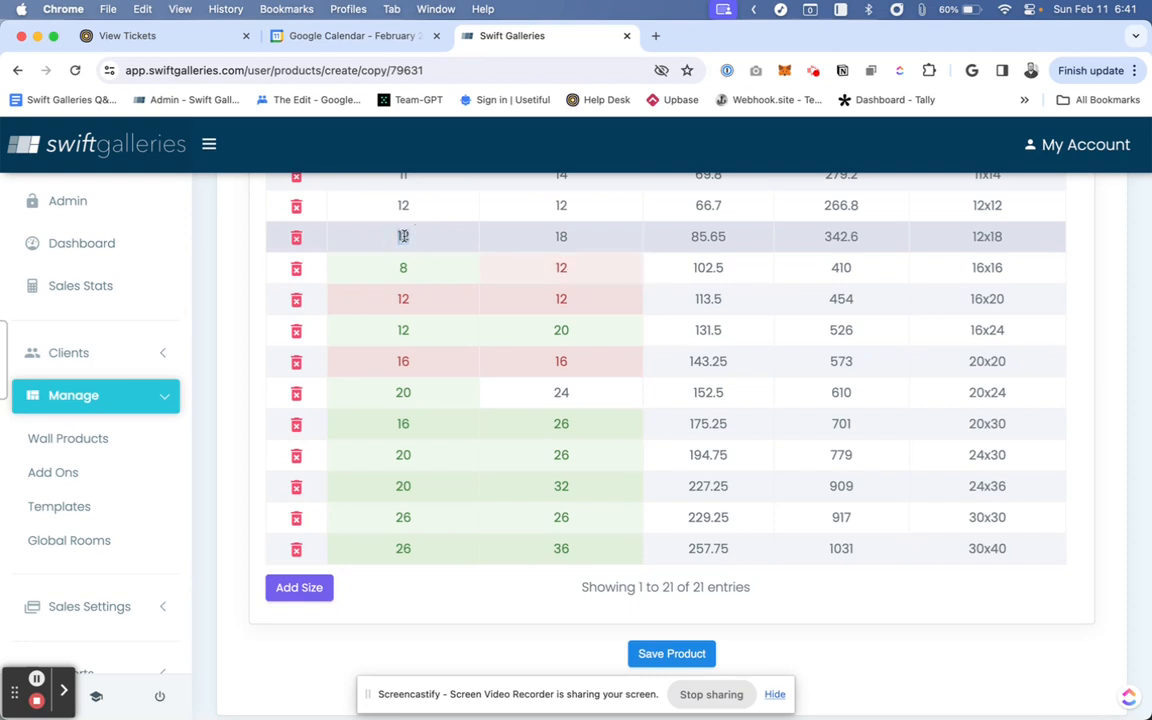
double_click(563, 238)
scroll(400, 300, "up", 2)
- Change the 12x12 size row's width and height to 8
left_click(403, 312)
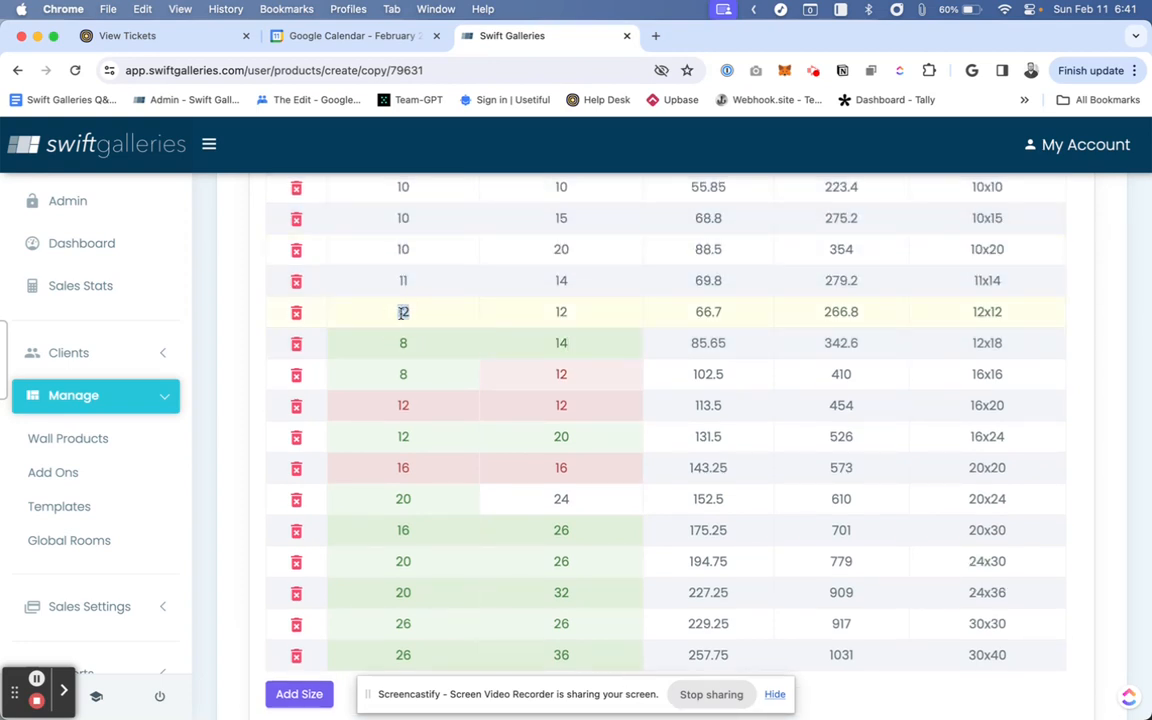
double_click(563, 311)
type("8")
key("Return")
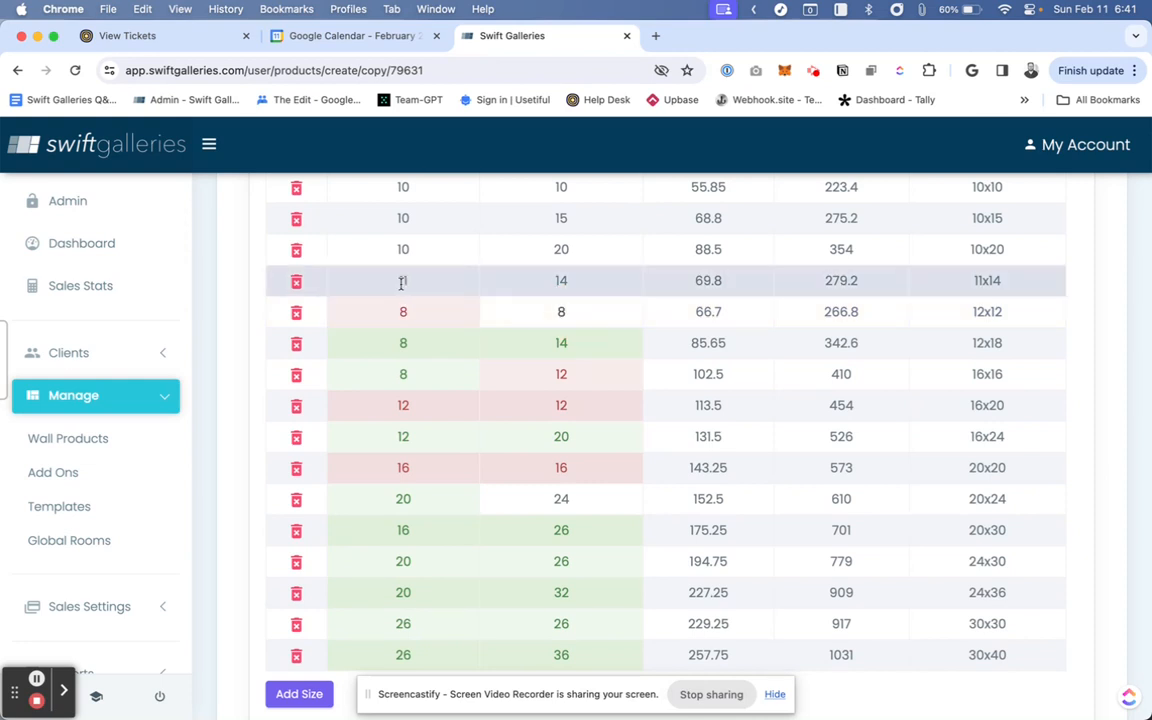
- Change the 11x14 size row's width to 7 and height to 10
scroll(403, 281, "up", 2)
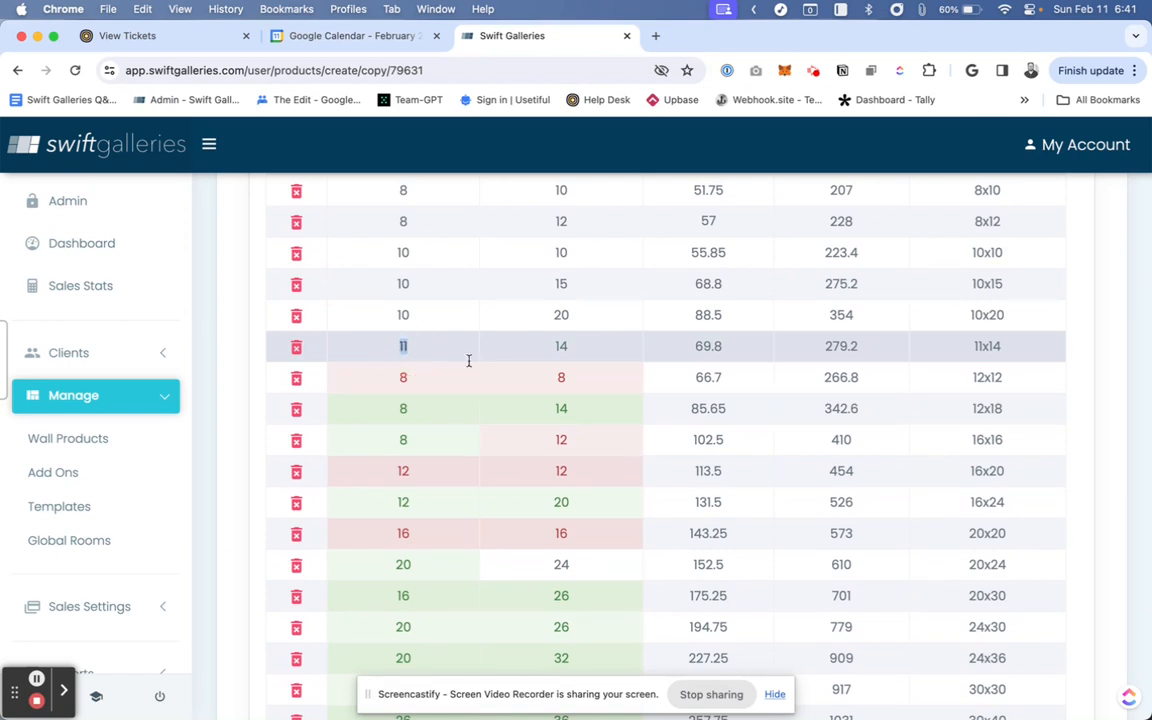
type("7")
left_click(561, 345)
- Change the 10x20 size row's width to 6 and height to 16
left_click(403, 314)
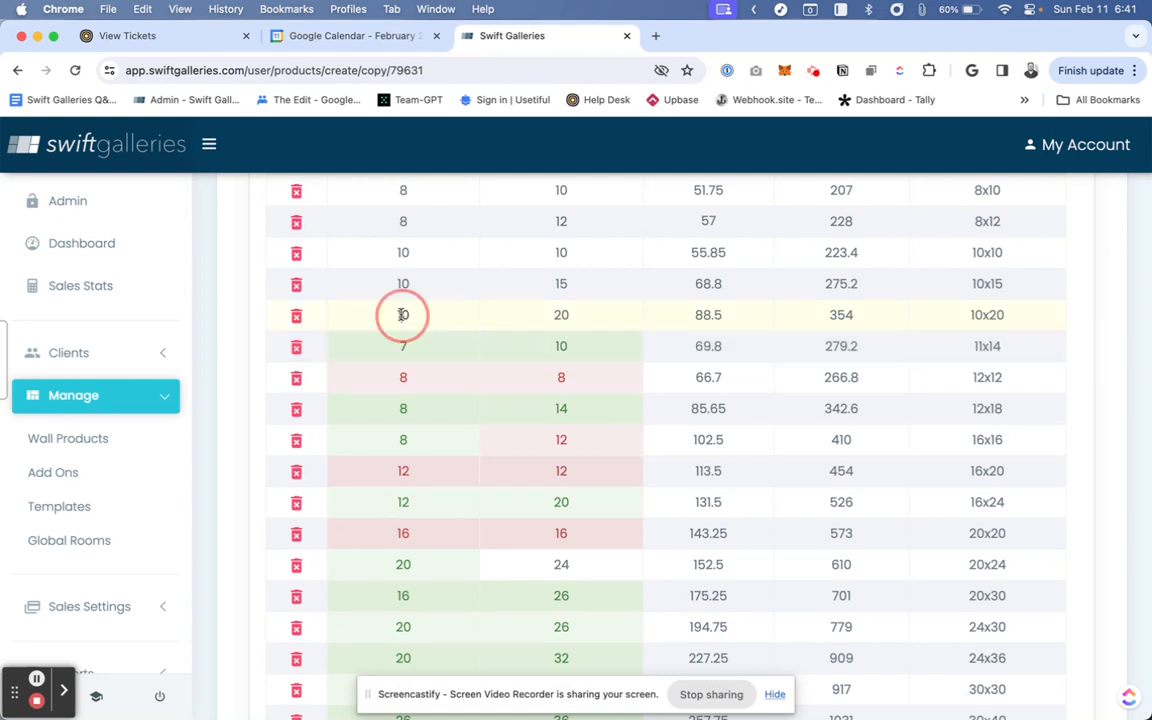
type("6")
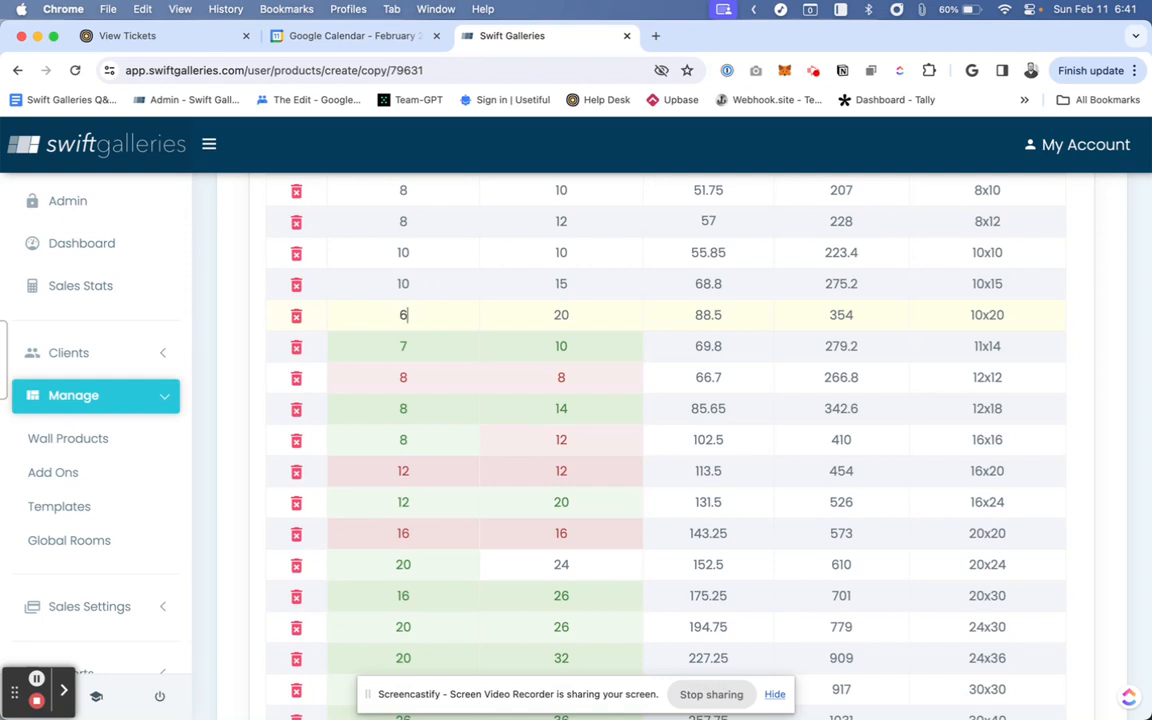
left_click(561, 315)
type("16")
- Change the 10x15 size row's width to 6 and height to 11
left_click(403, 284)
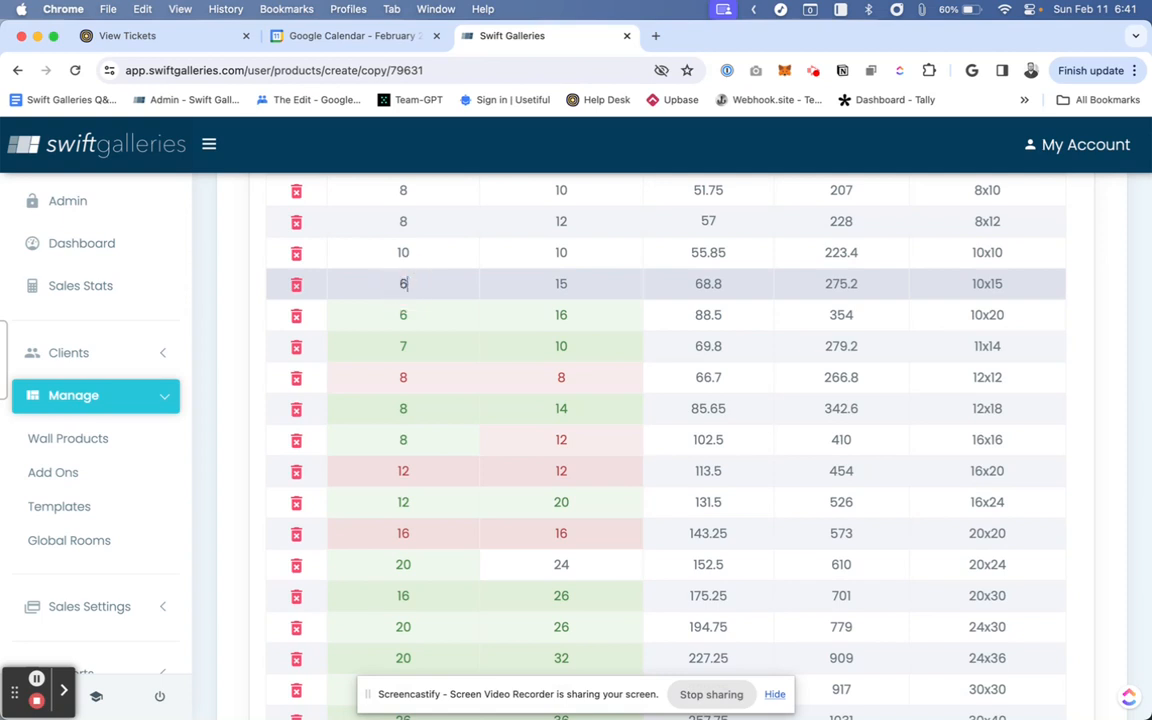
left_click(561, 283)
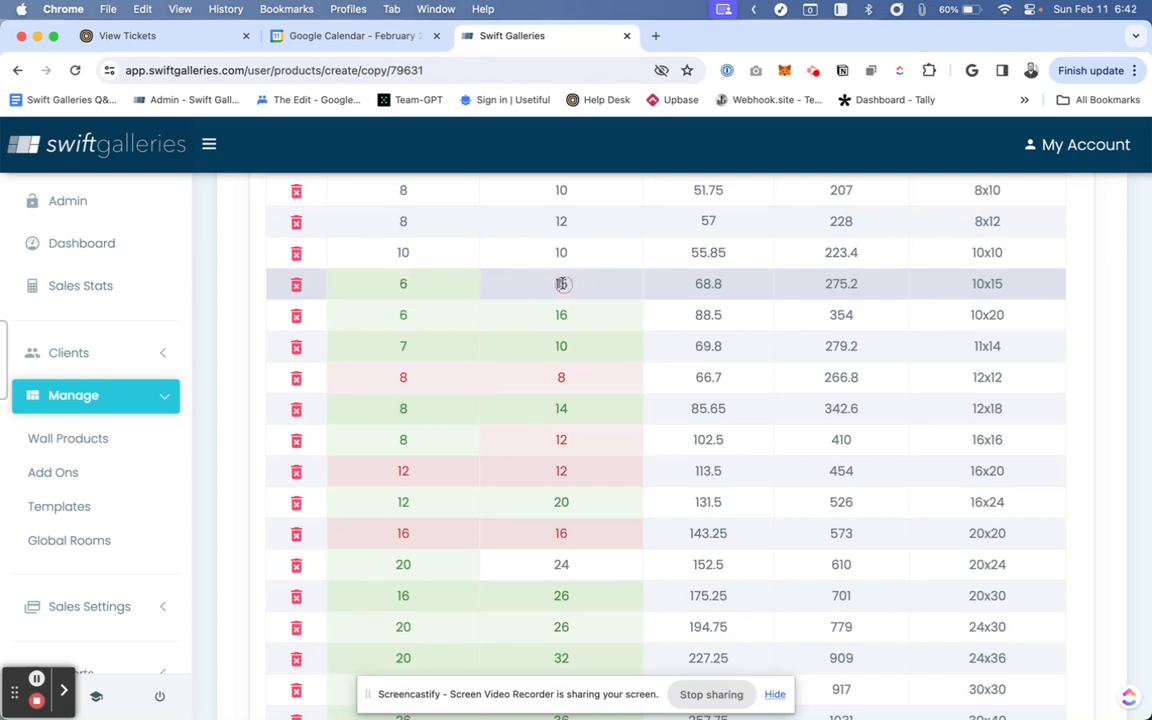
type("11")
- Change the 10x10 size row's width and height to 6
left_click(403, 252)
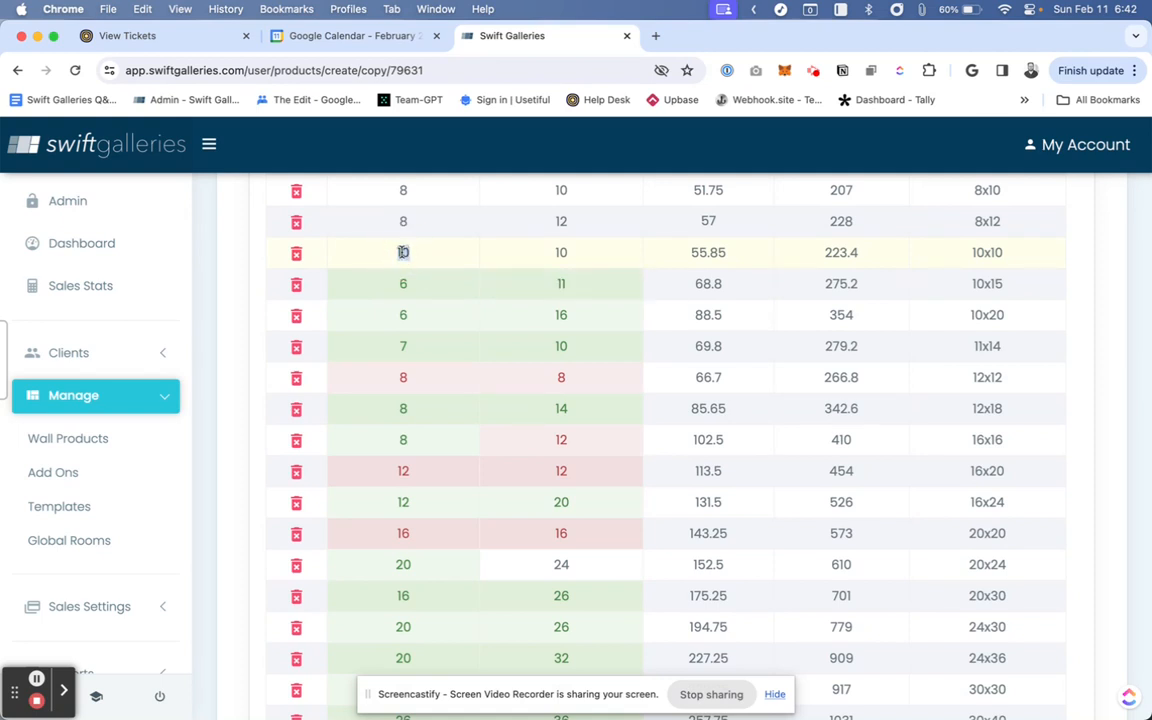
type("6")
left_click(561, 253)
type("6")
- Change the 8x12 size row's width to 4 and height to 8
left_click(401, 221)
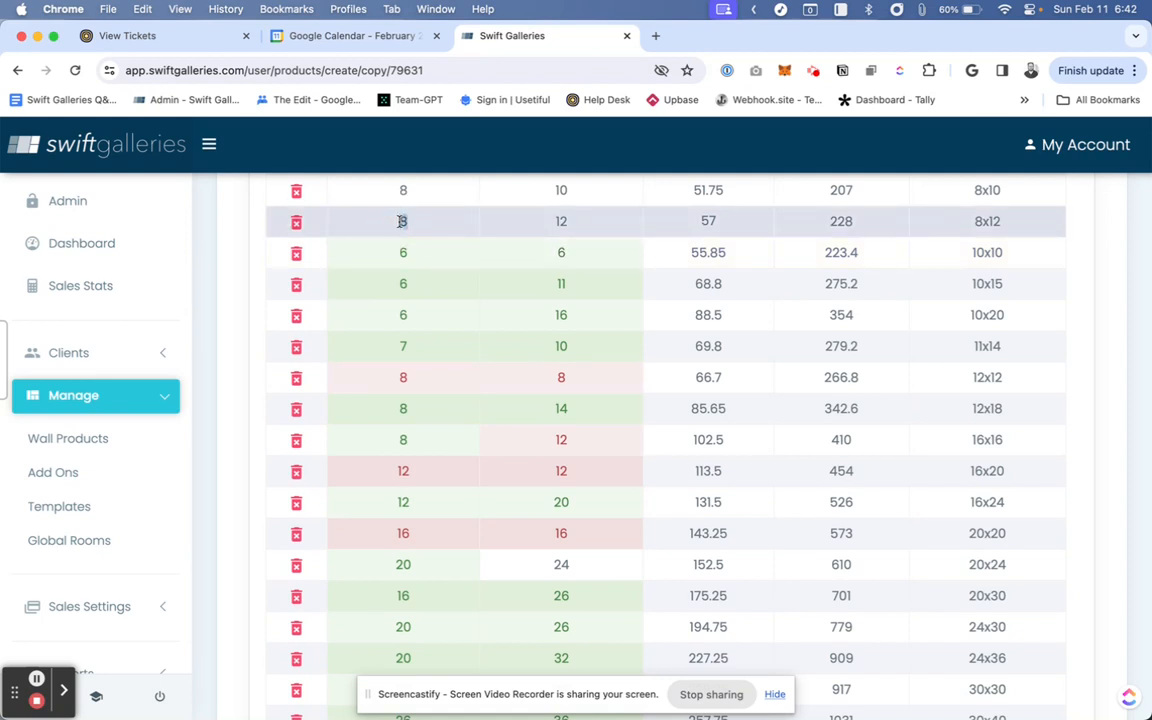
left_click(561, 221)
scroll(427, 244, "up", 2)
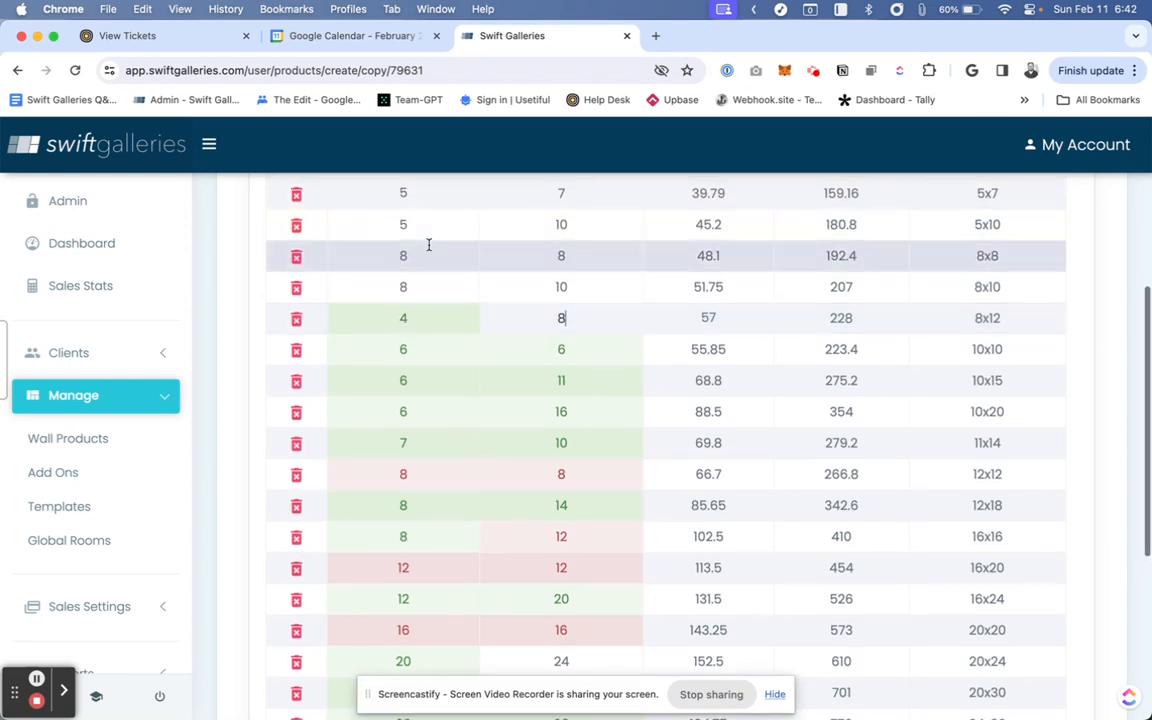
- Change the 8x10 size row's width to 4 and height to 6
left_click(404, 288)
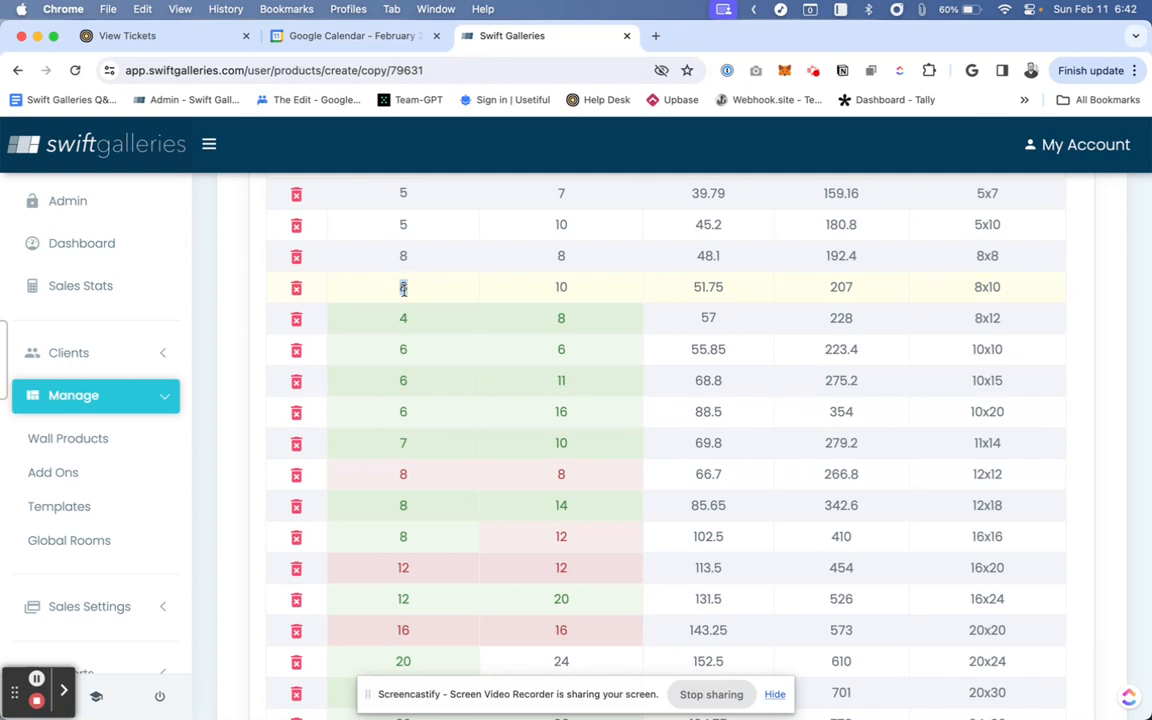
left_click(561, 287)
type("6")
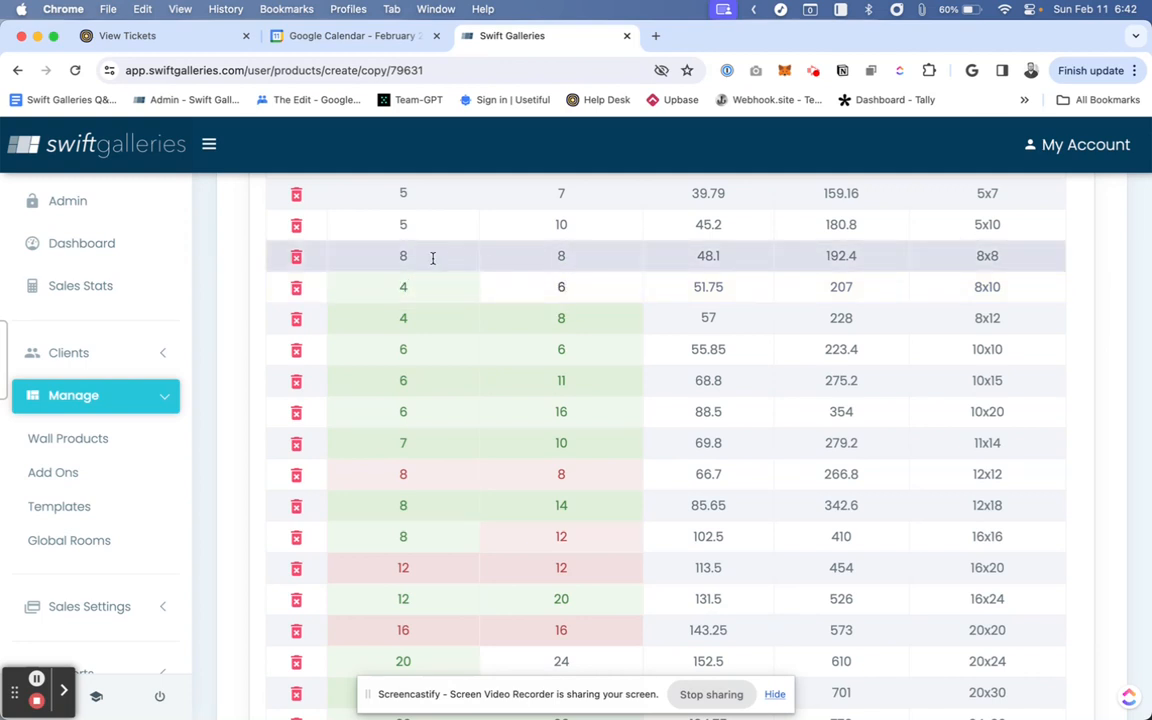
- Change the 8x8 size row's width and height to 4
left_click(401, 256)
left_click(563, 255)
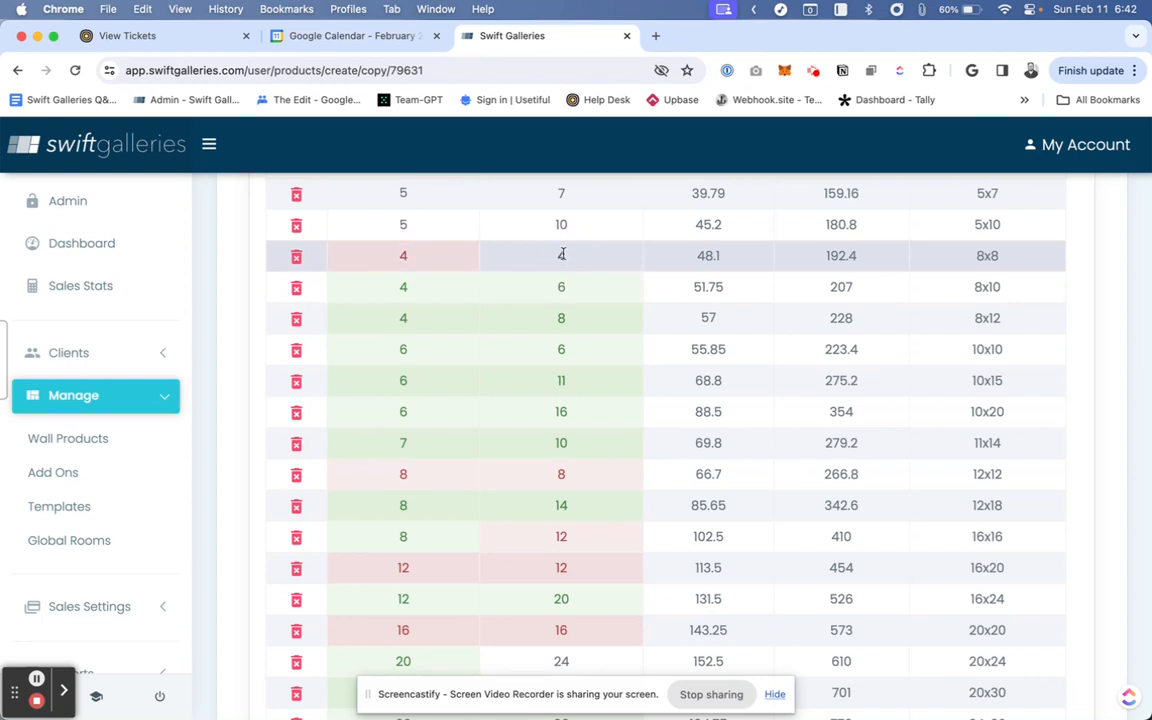
- Delete the 5x10 size row from the sizes table
scroll(414, 231, "up", 1)
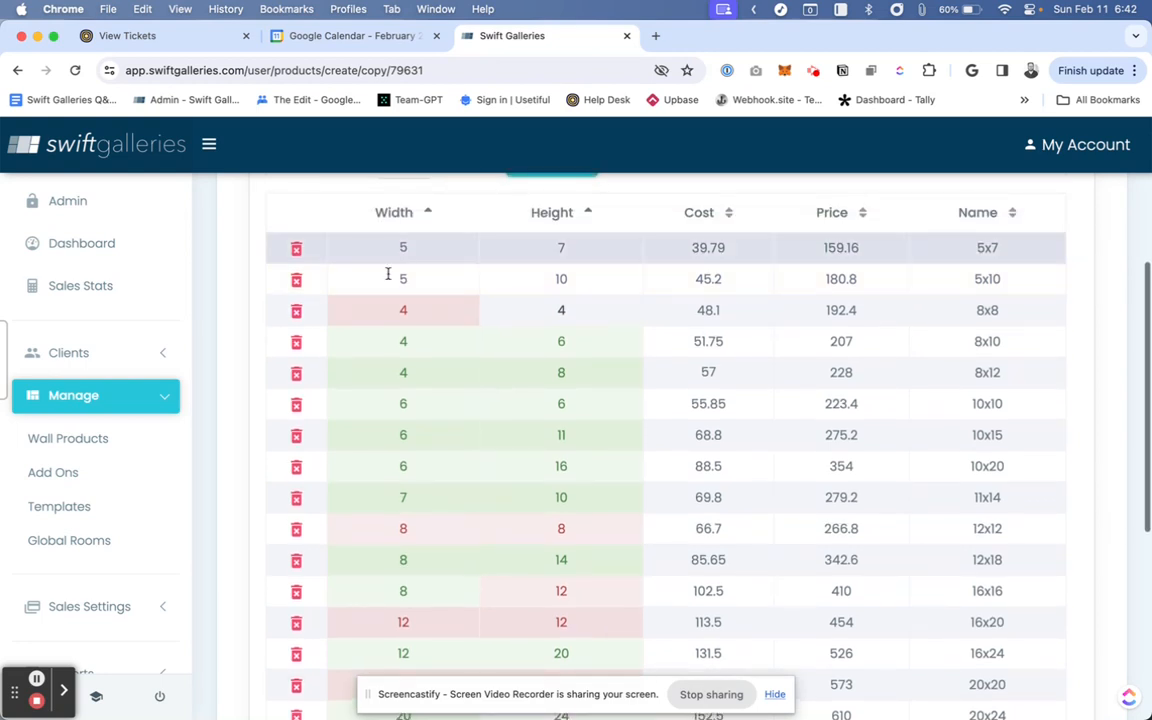
left_click(296, 280)
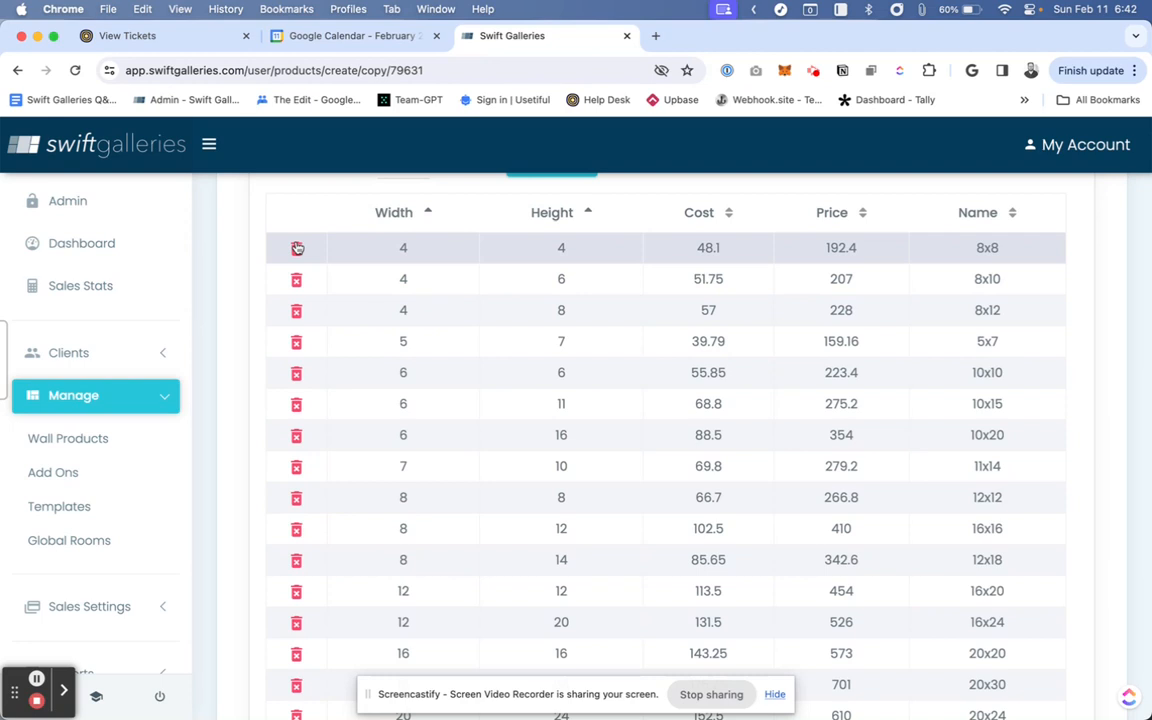
- Review the updated sizes table and save the product
scroll(296, 245, "up", 3)
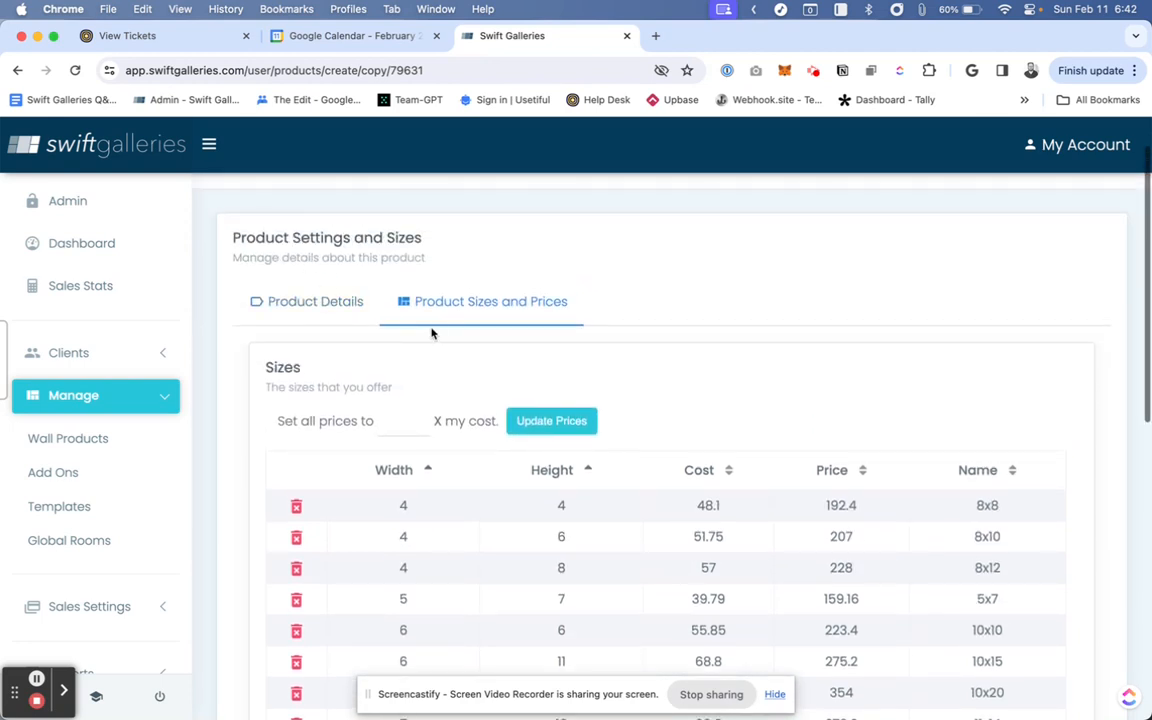
scroll(332, 390, "down", 3)
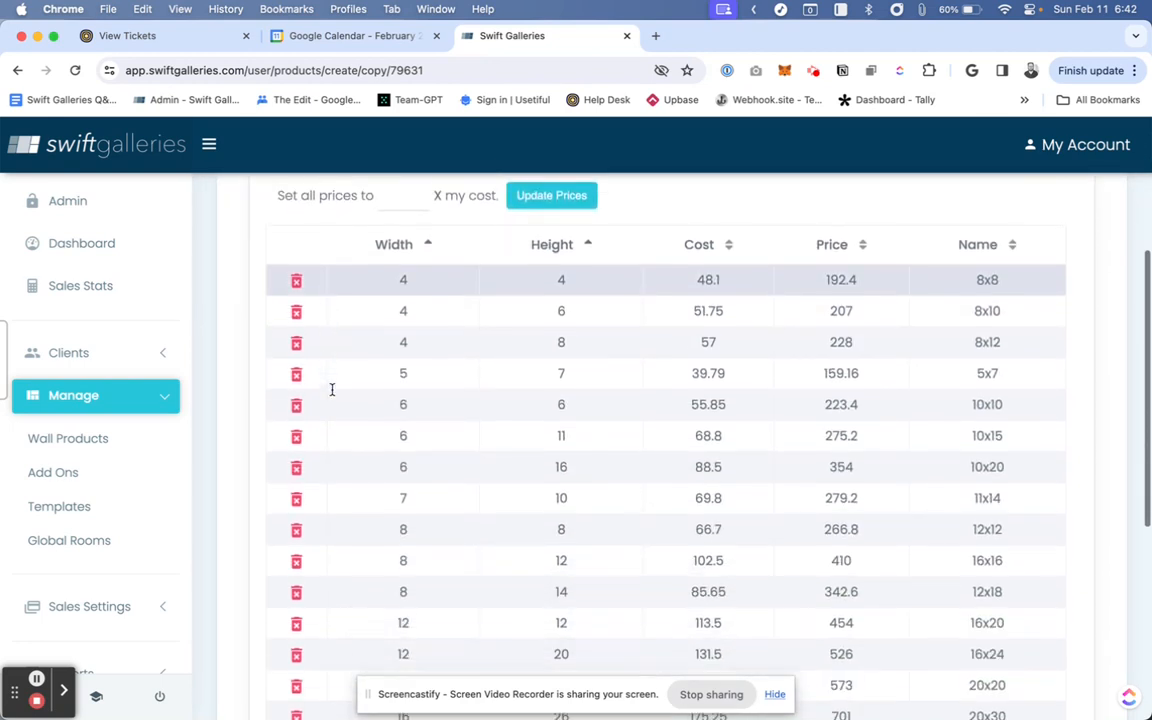
scroll(332, 390, "down", 6)
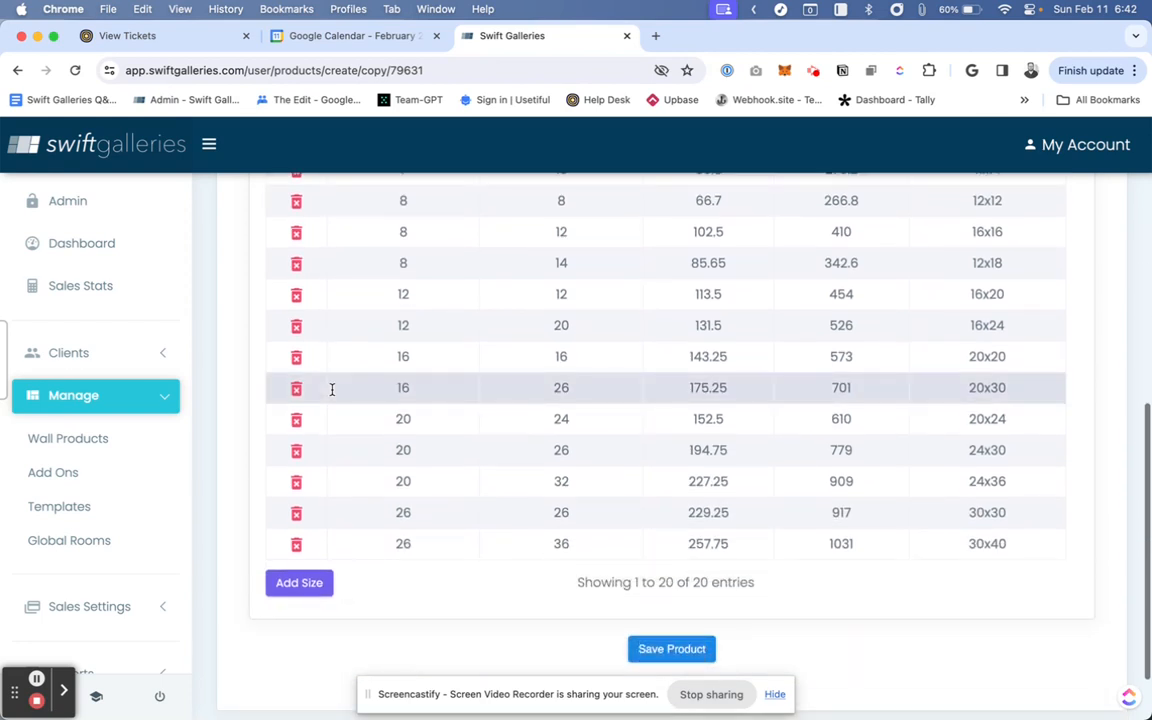
scroll(332, 390, "down", 1)
scroll(332, 390, "up", 7)
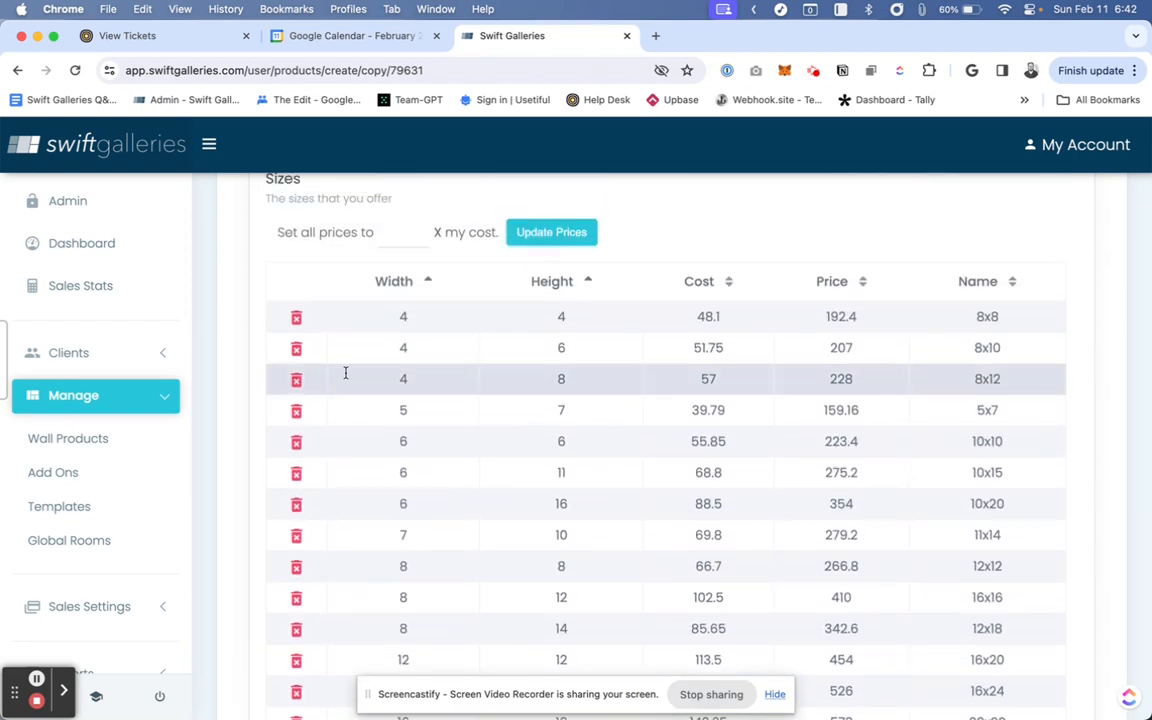
scroll(350, 304, "up", 1)
scroll(350, 304, "down", 2)
scroll(350, 304, "down", 4)
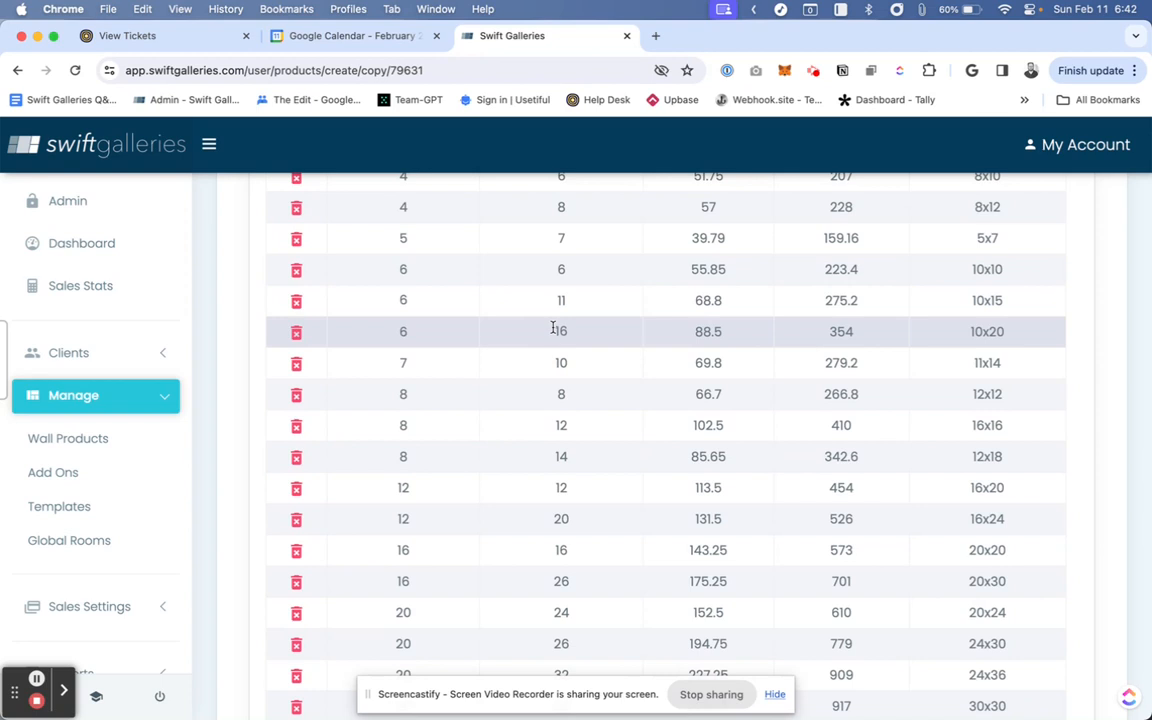
scroll(790, 381, "down", 5)
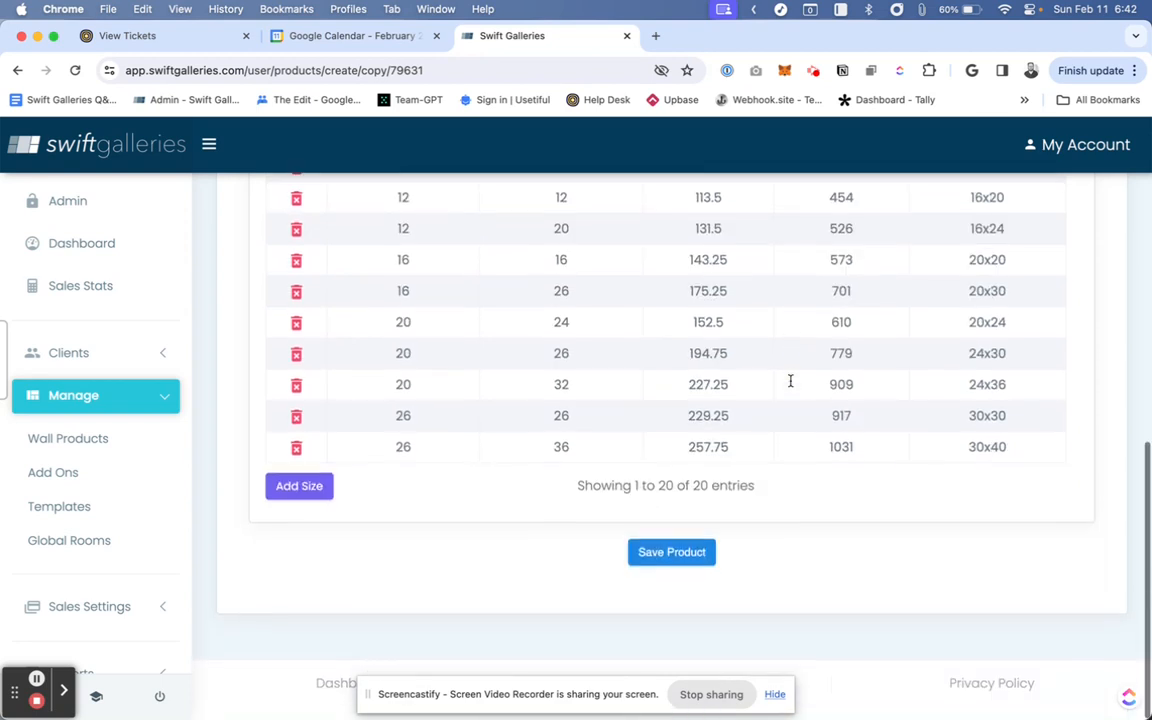
left_click(668, 576)
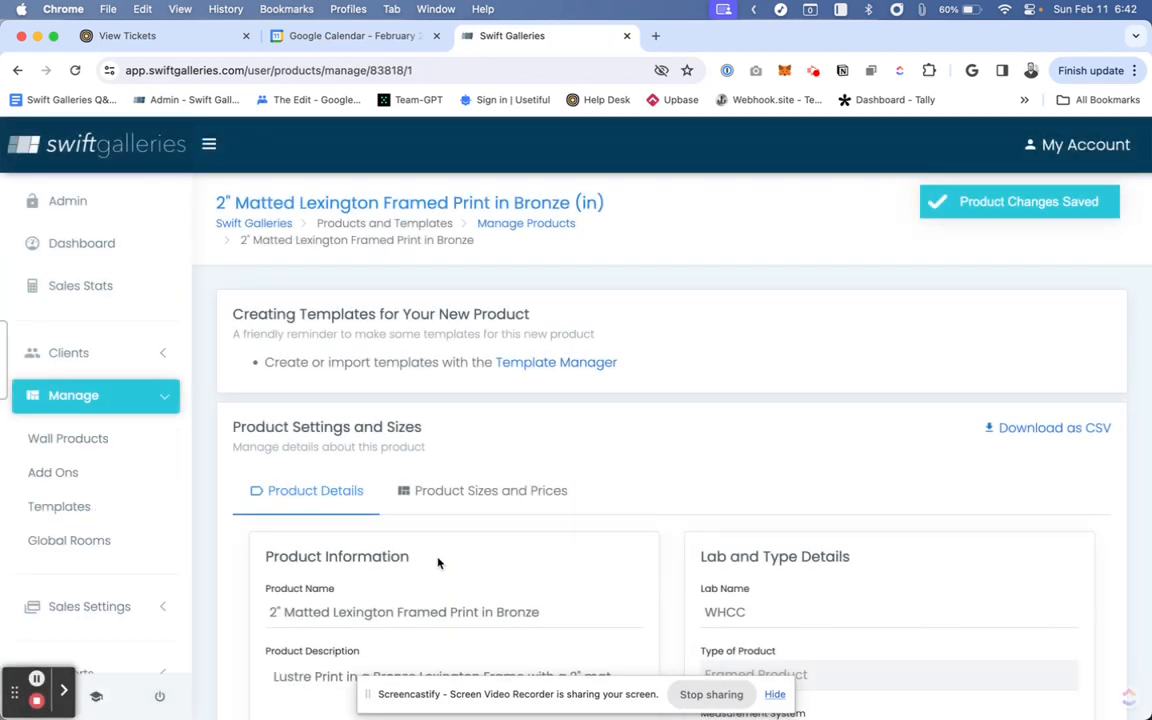
- Open the Upload Test client's wall design in the designer
scroll(578, 420, "down", 8)
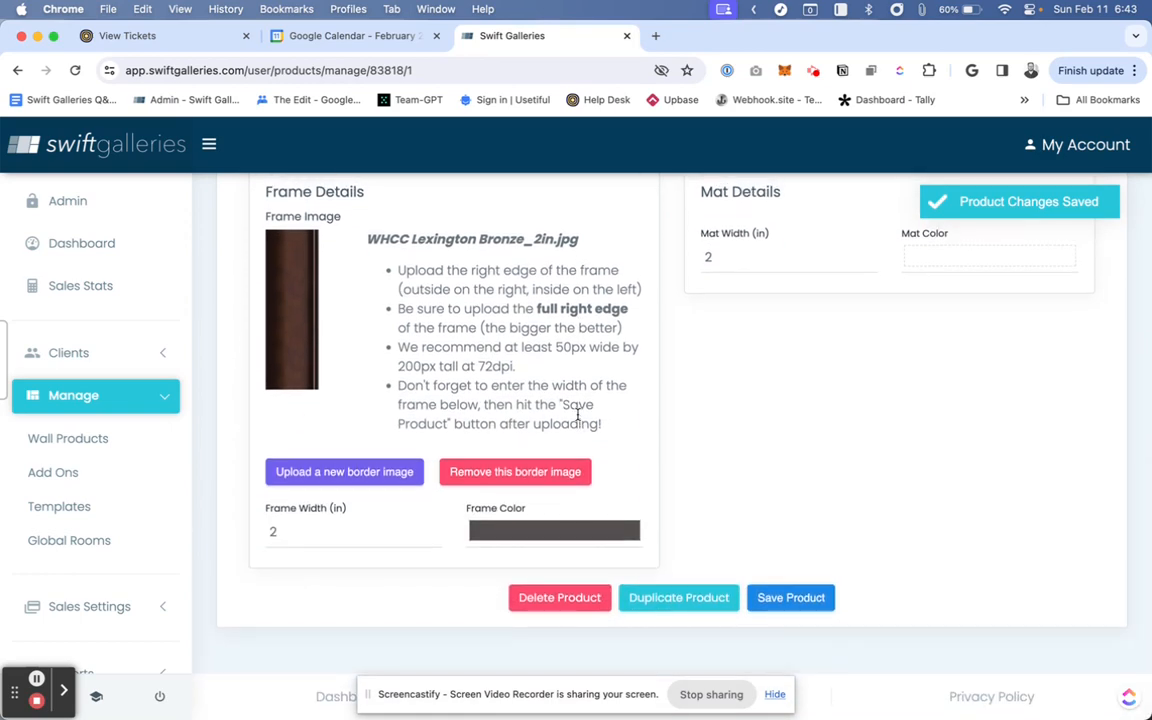
scroll(578, 420, "up", 10)
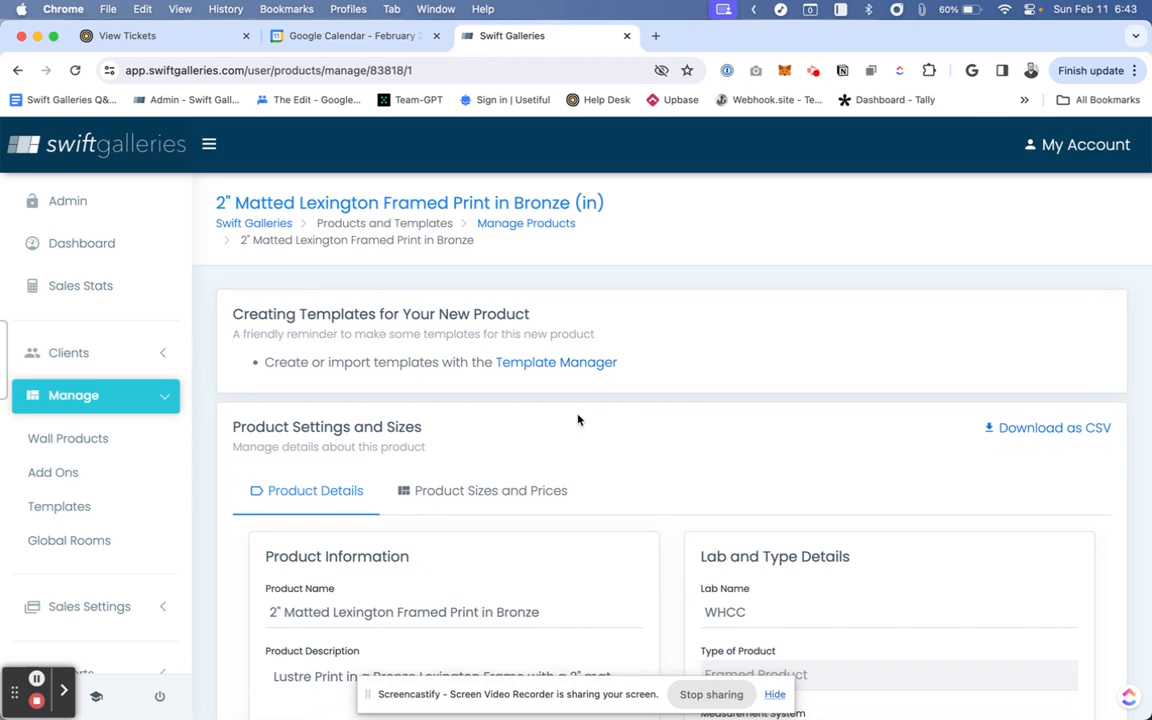
left_click(68, 353)
left_click(74, 431)
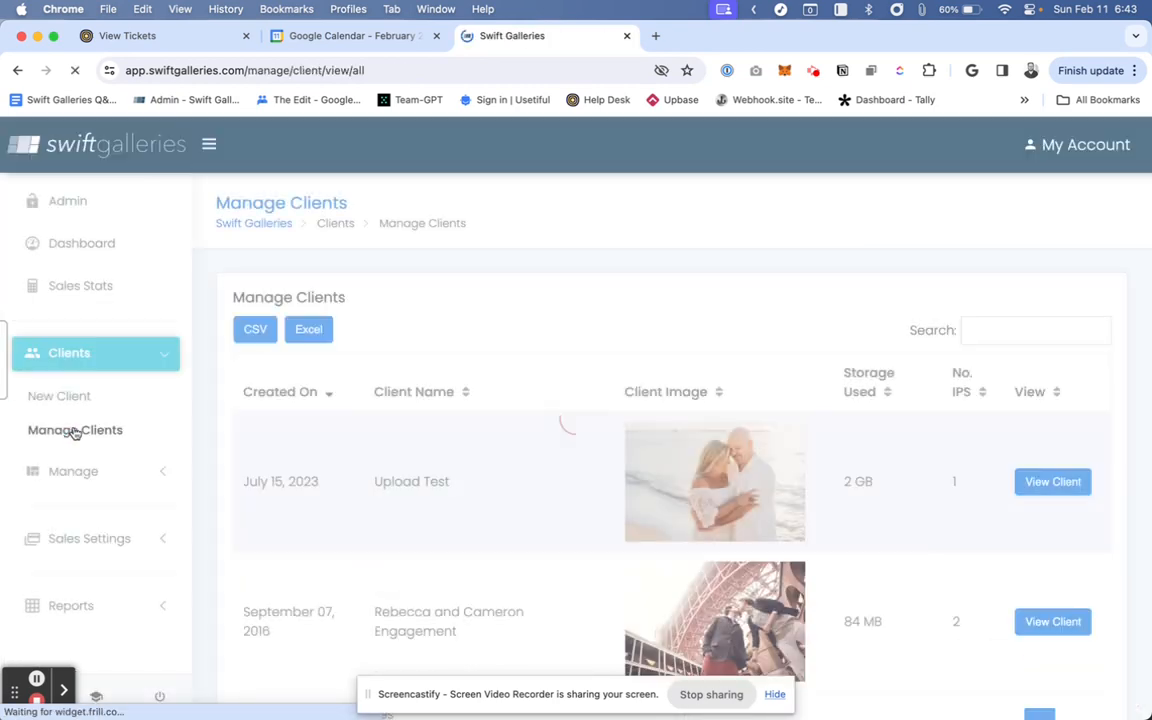
left_click(1043, 484)
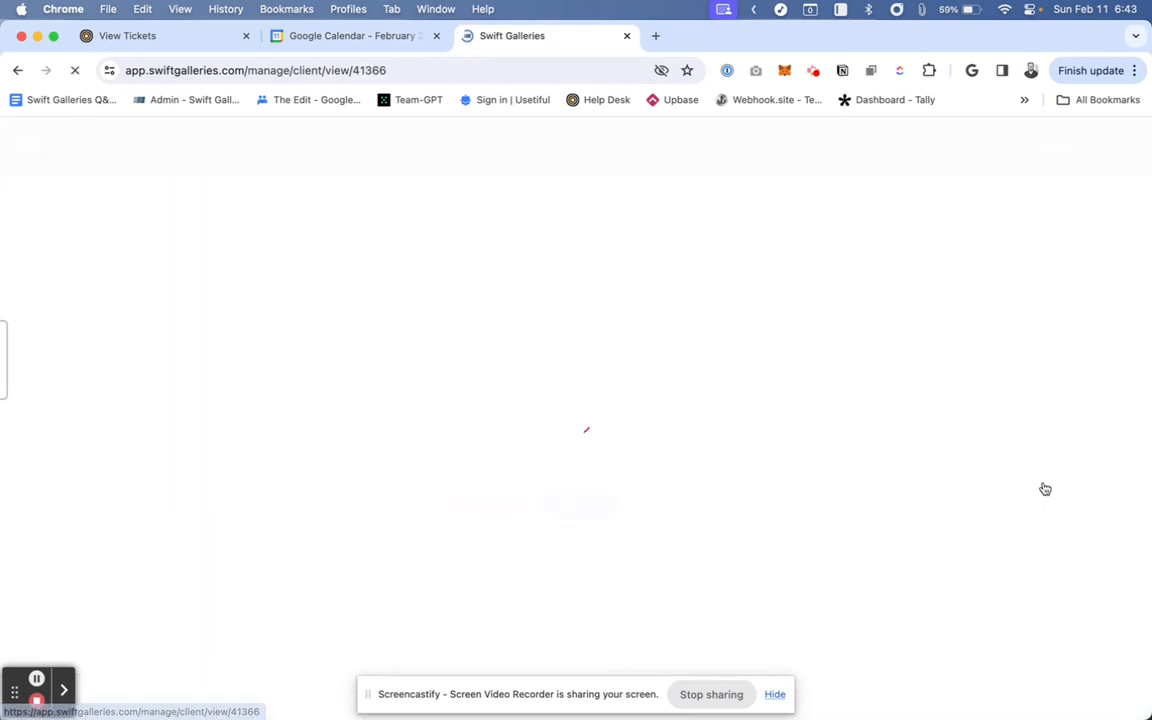
left_click(469, 357)
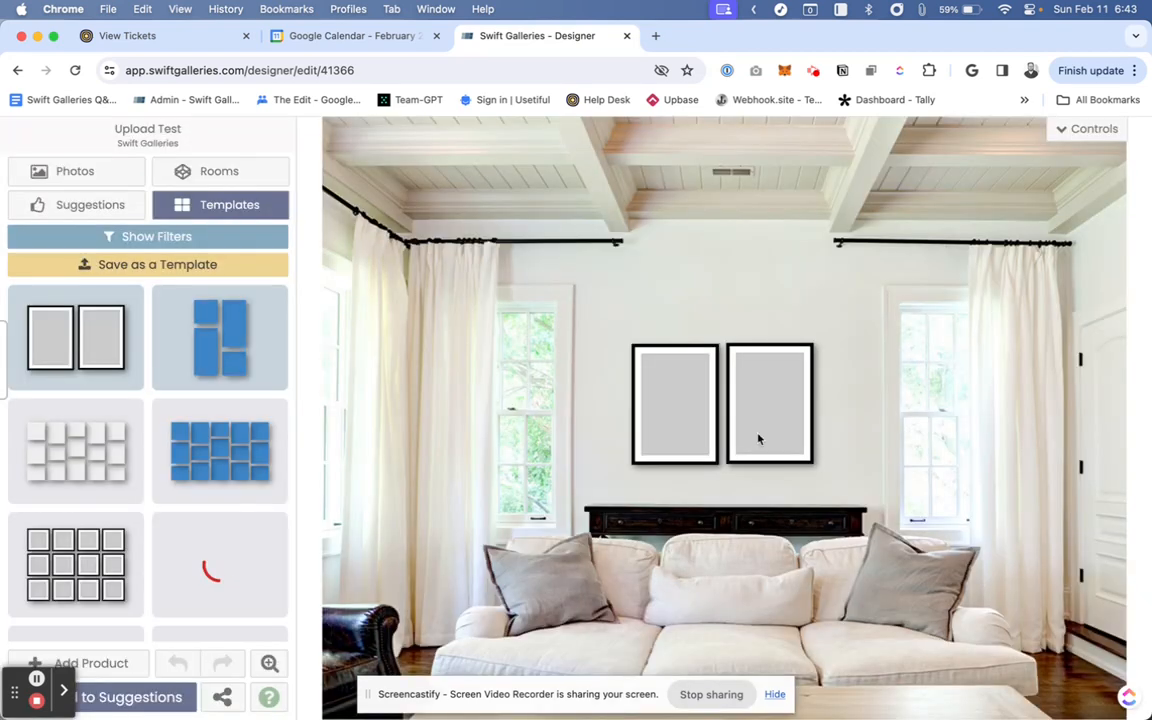
- Delete both existing frames from the wall
left_click(684, 418)
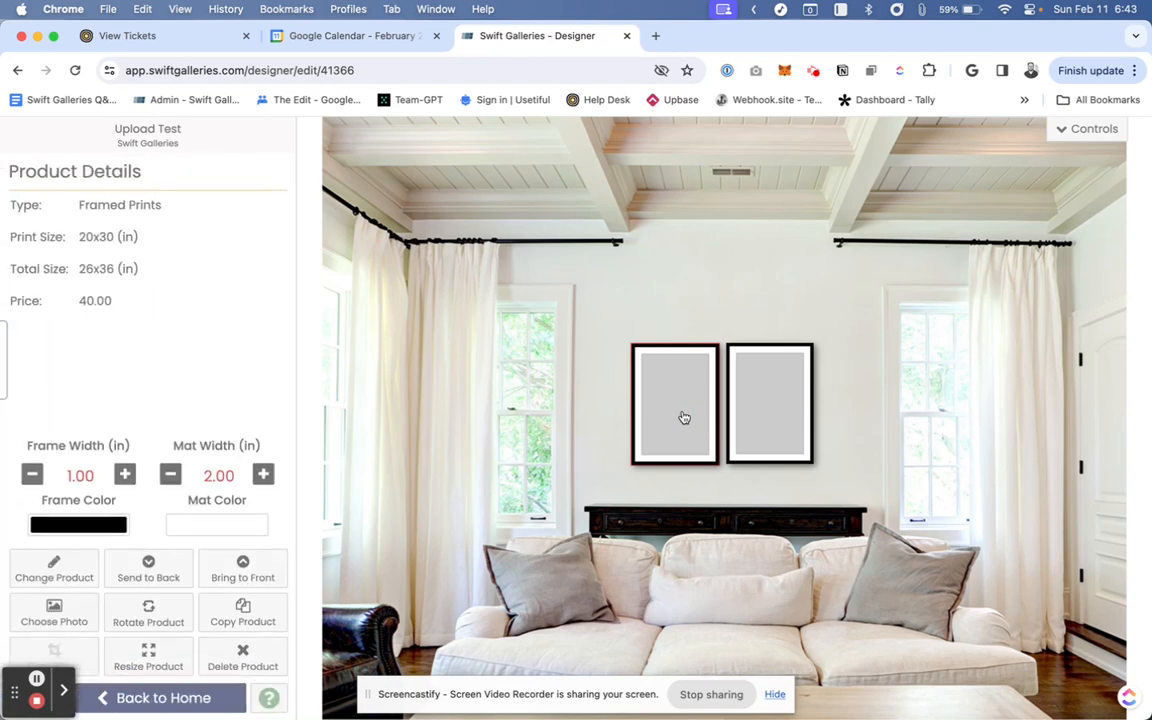
key("Delete")
left_click(692, 418)
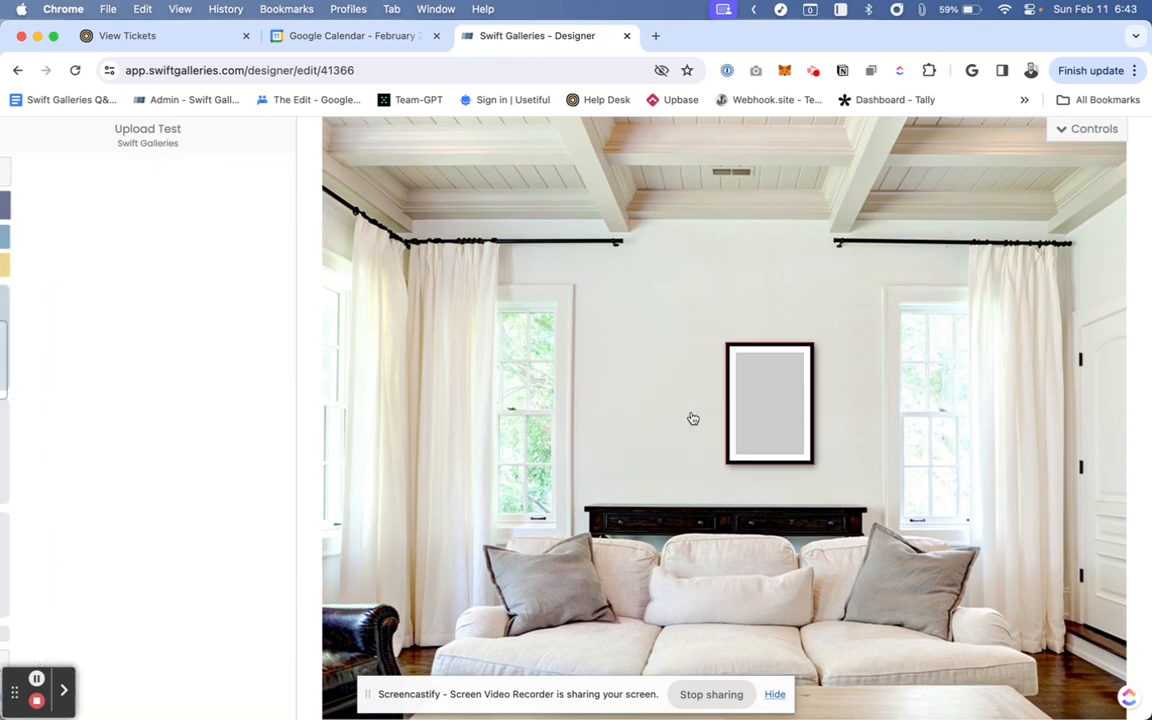
key("Delete")
- Add a Lexington Framed Print in Bronze to the wall, move it left and rotate it to portrait
left_click(695, 394)
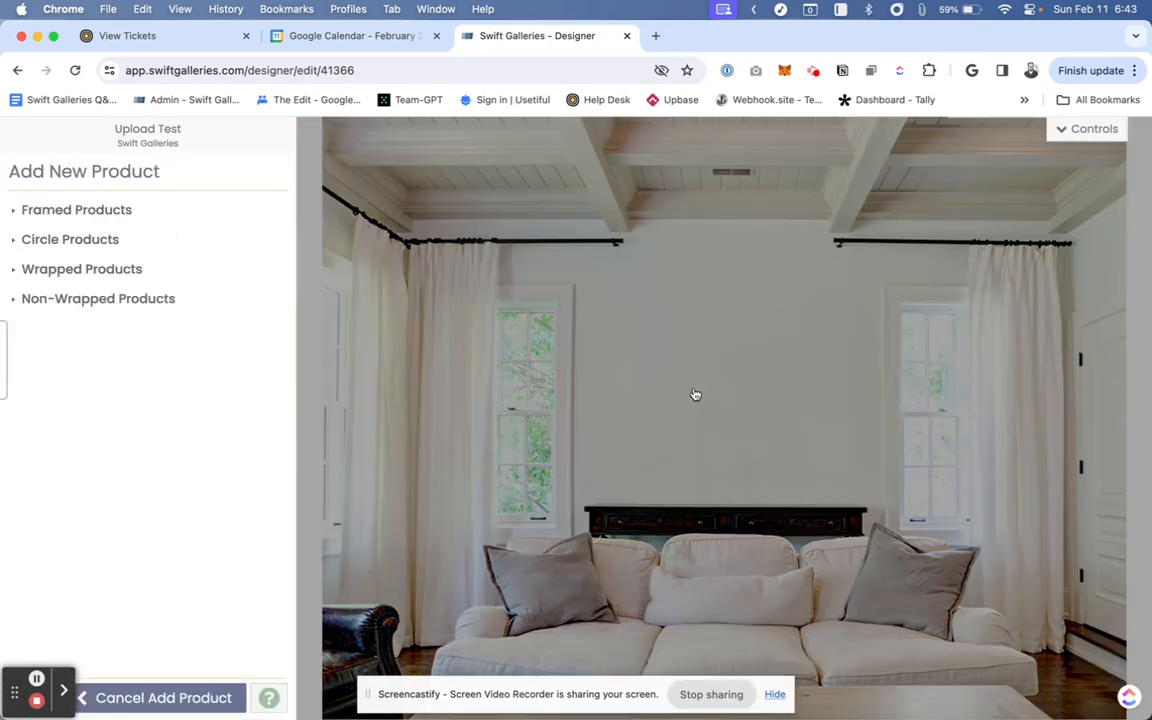
left_click(14, 212)
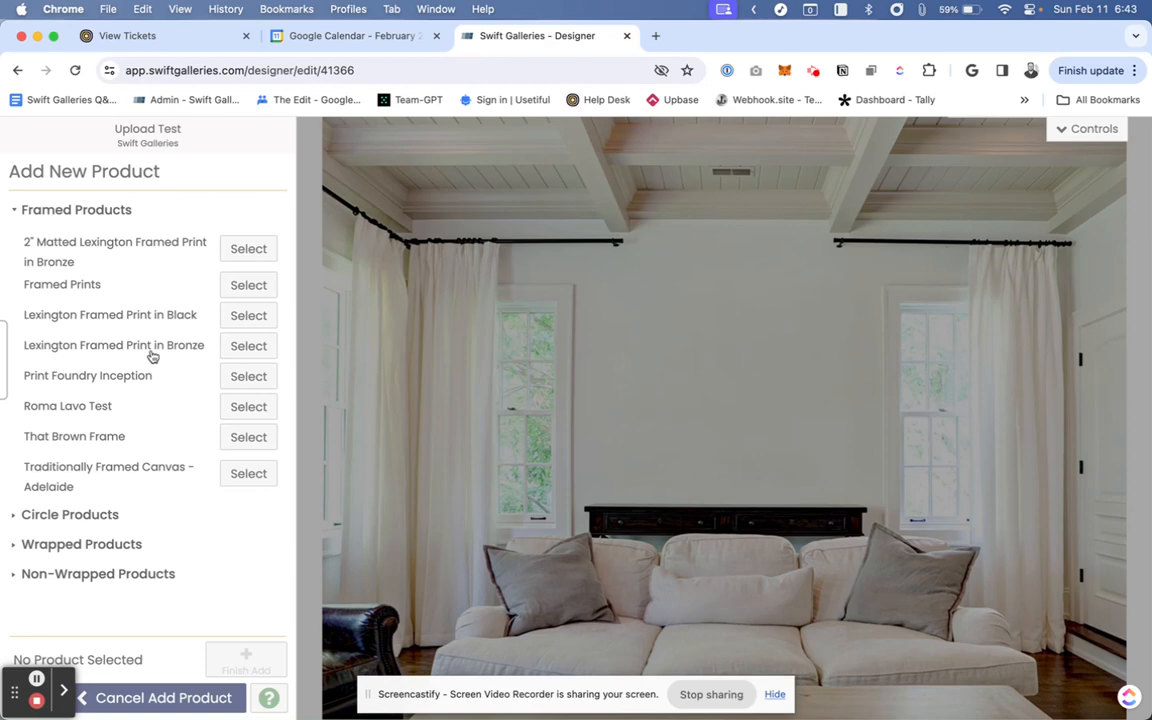
left_click(257, 352)
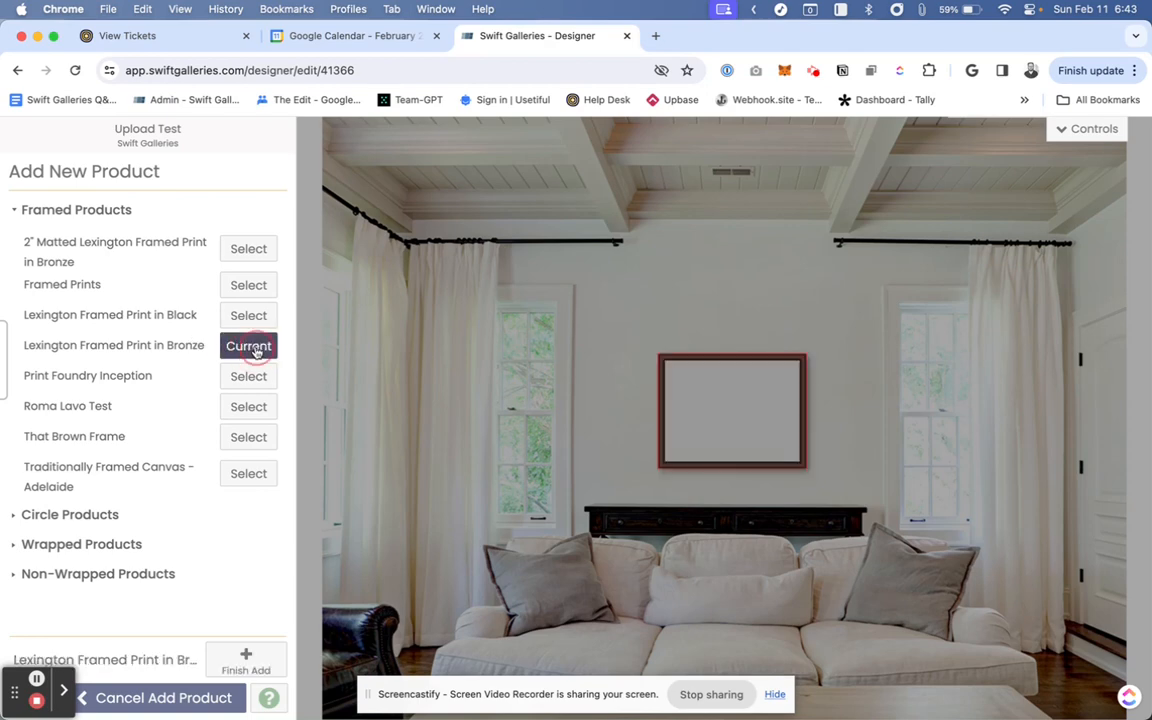
left_click(745, 433)
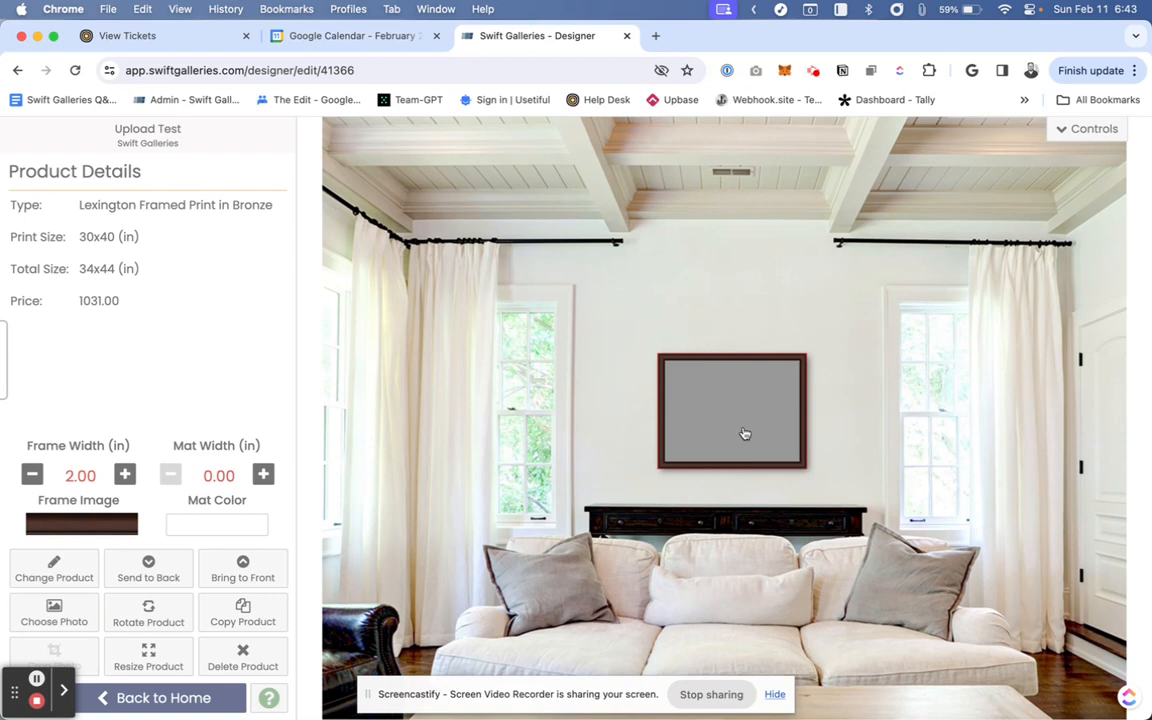
left_click_drag(745, 433, 674, 411)
key("r")
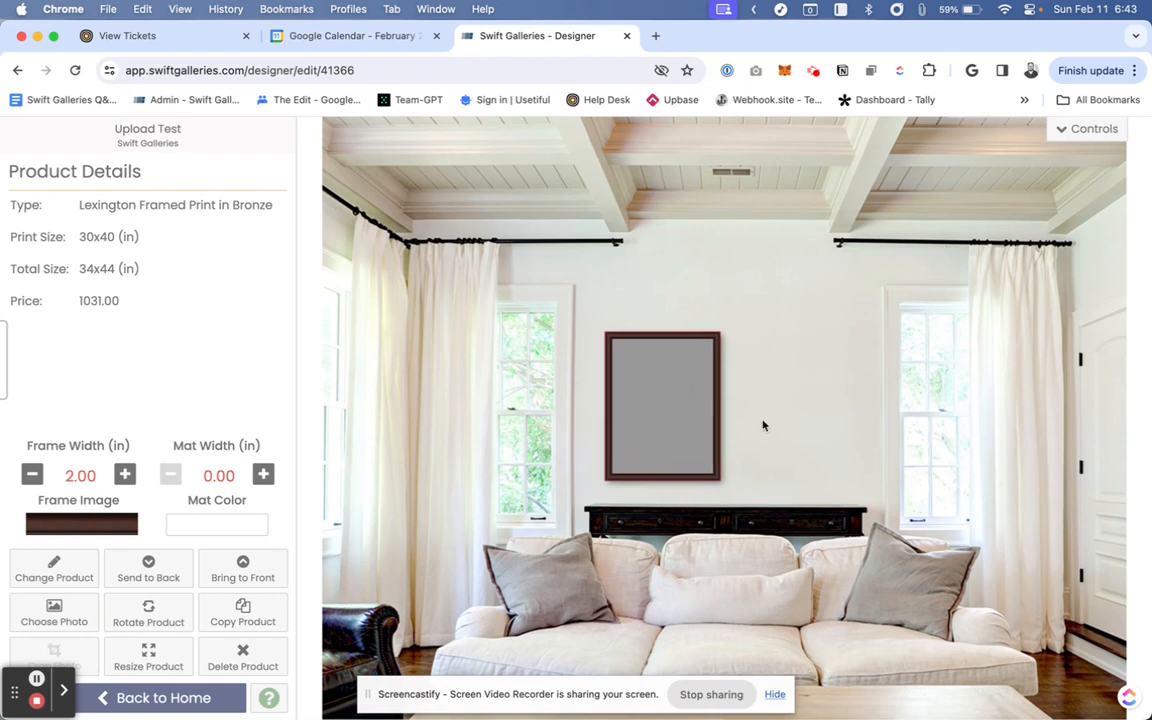
- Copy the bronze frame and place the copy to its right
key("c")
left_click_drag(689, 414, 787, 399)
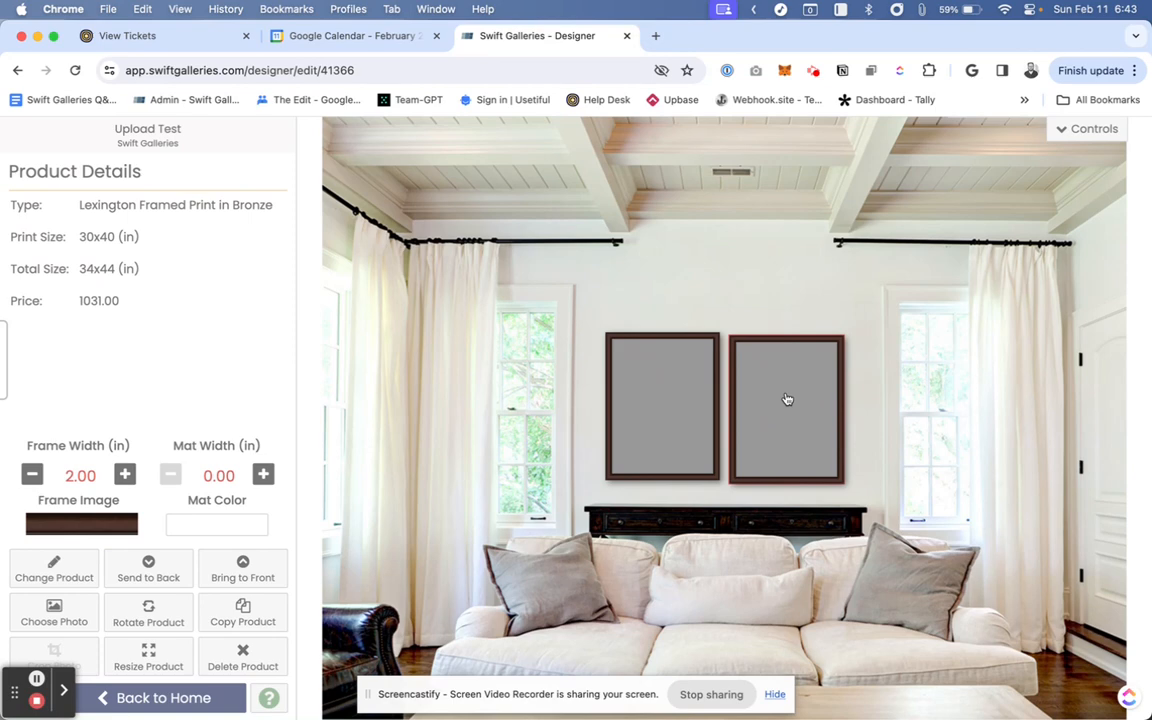
- Try to change the copy to a different 30x40 framed product
left_click(55, 570)
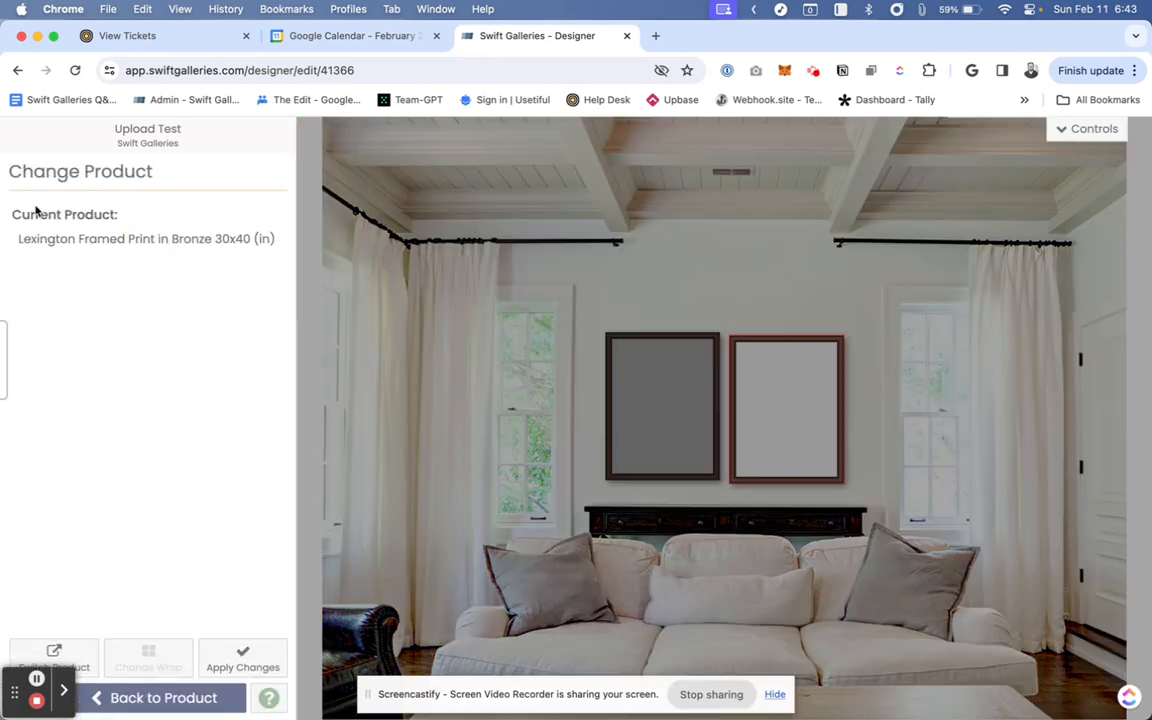
left_click(54, 658)
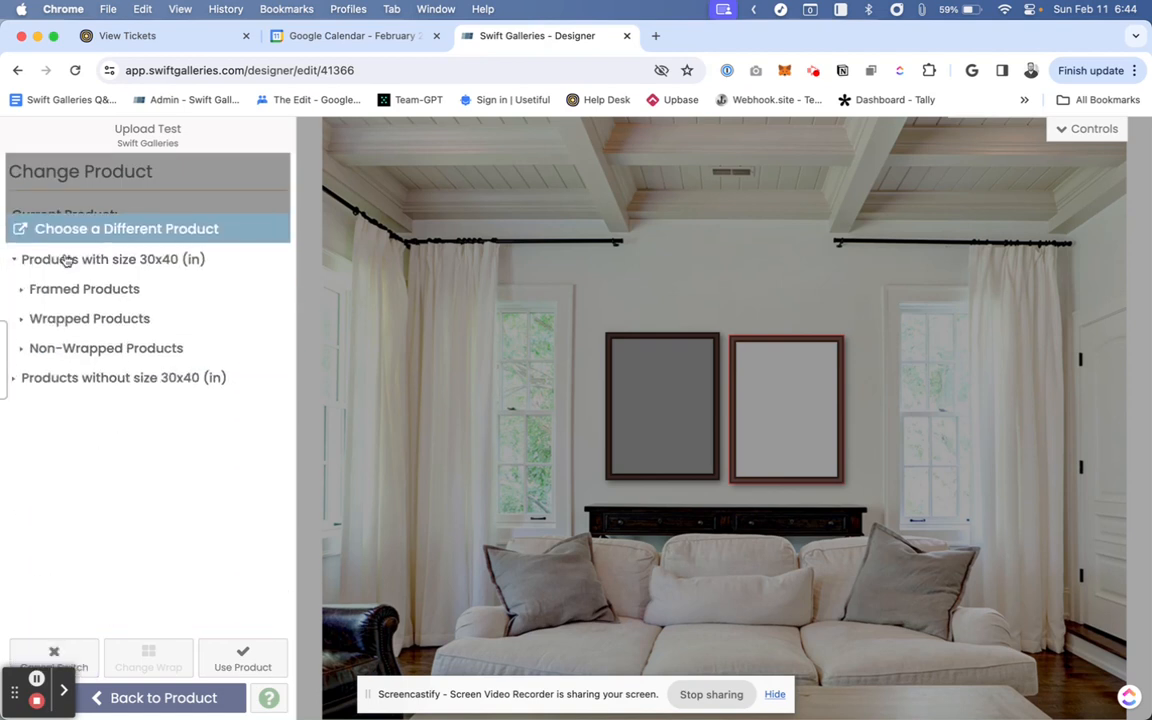
left_click(51, 289)
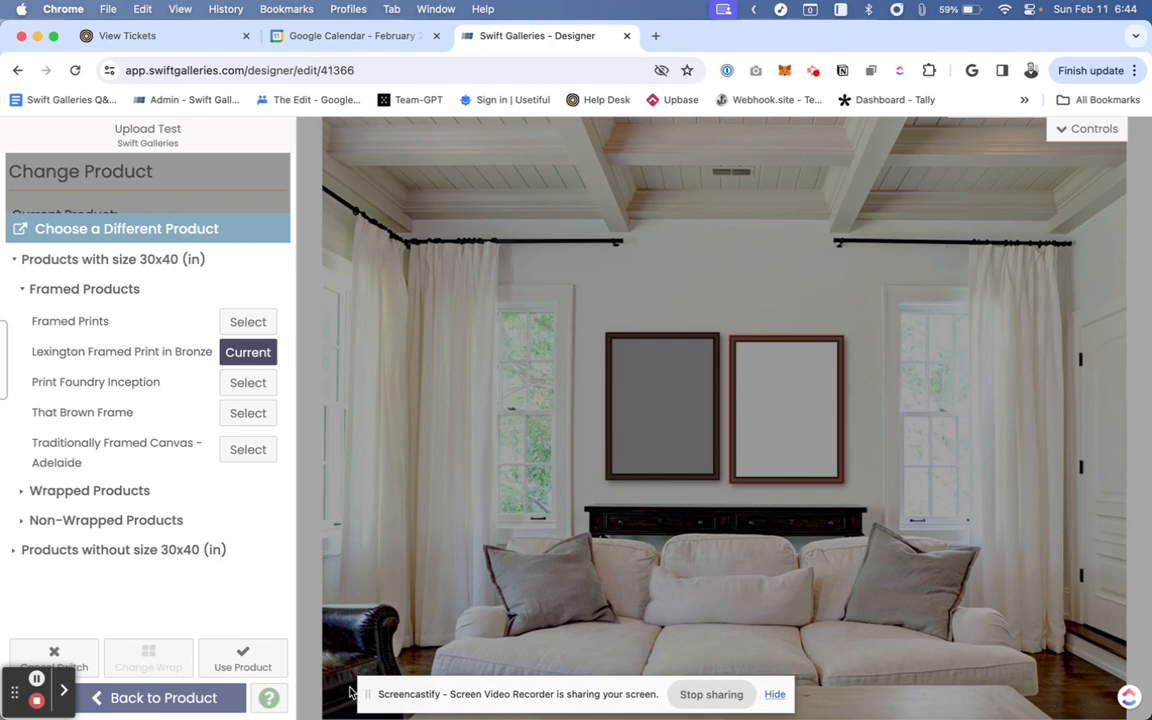
left_click(243, 656)
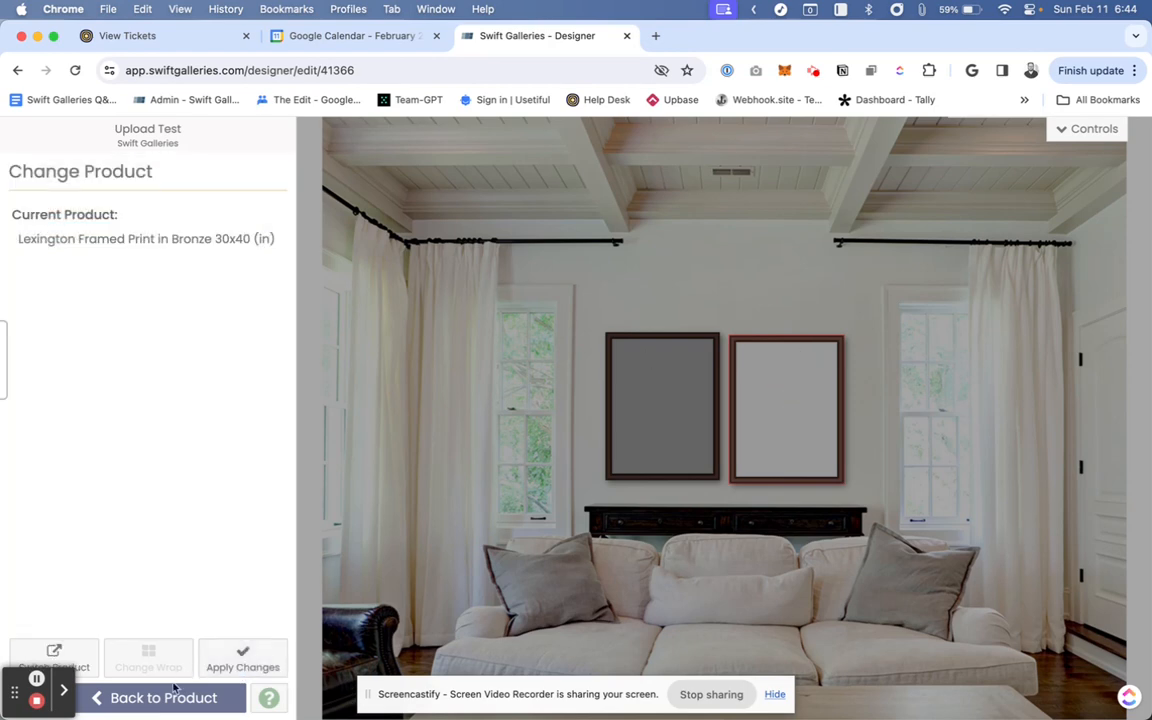
left_click(245, 662)
- Delete the copy and add the 2" Matted Lexington Framed Print in Bronze to the right of the first frame
left_click(786, 397)
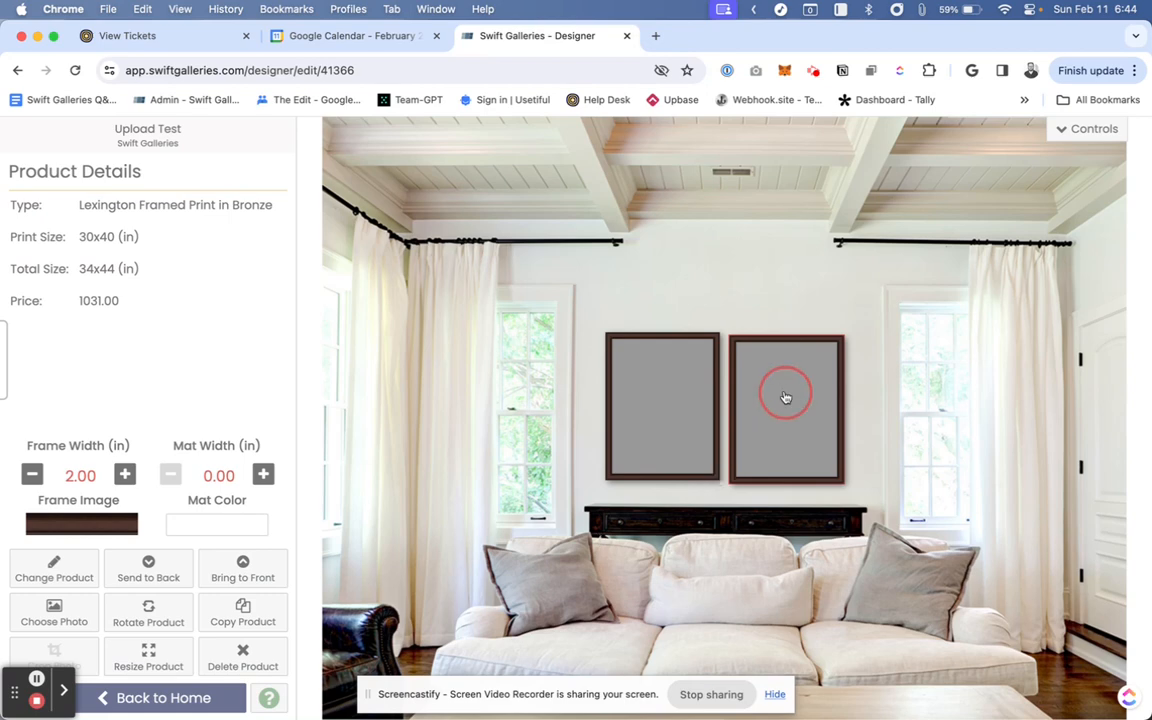
key("Delete")
key("a")
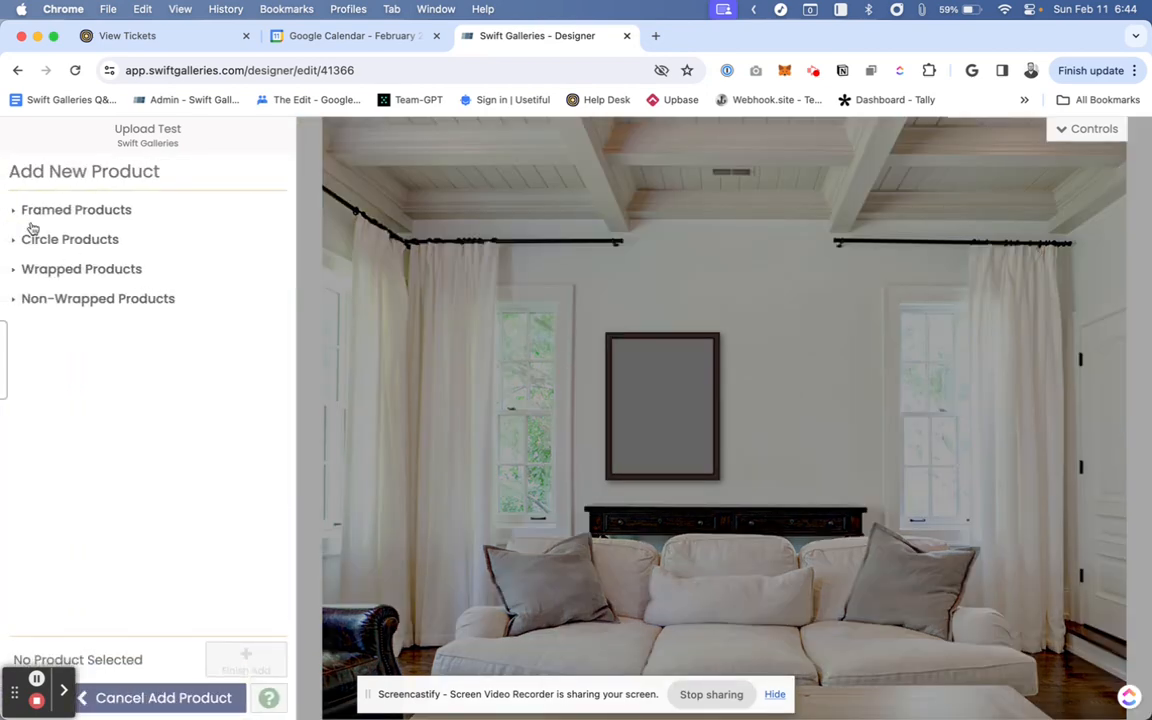
left_click(34, 205)
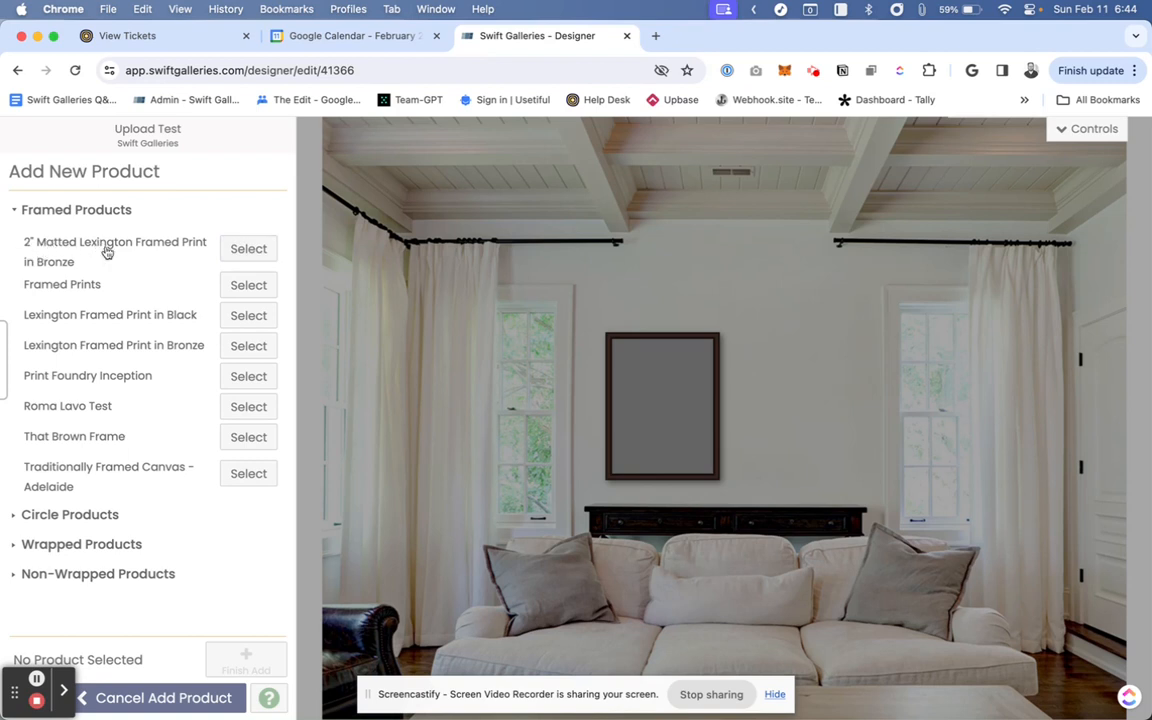
left_click(248, 248)
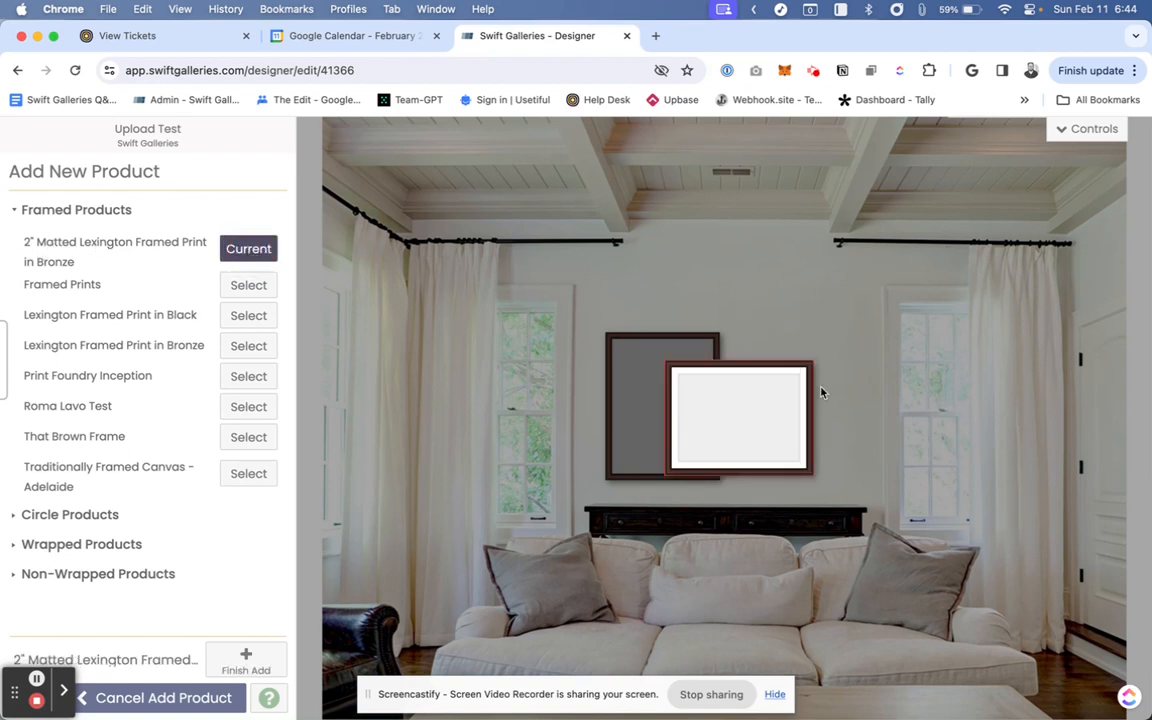
left_click_drag(766, 419, 845, 420)
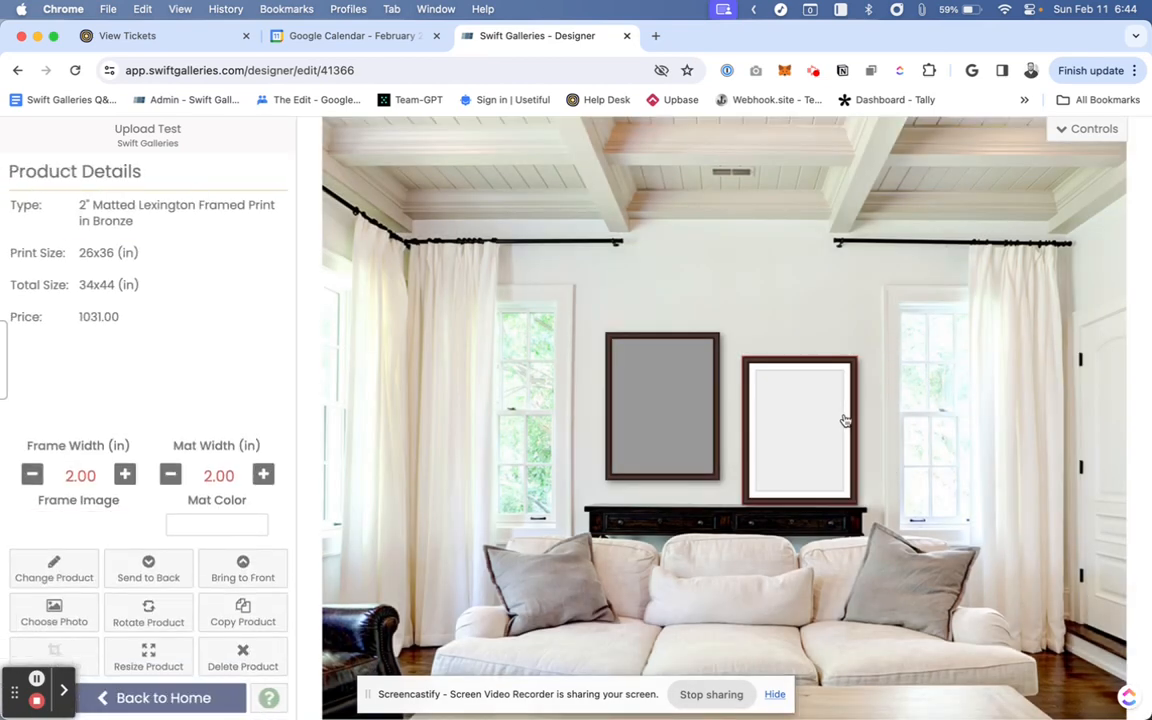
- Line the matted frame up beside the bronze frame and select the bronze frame to compare its details
left_click(812, 425)
mouse_move(812, 425)
left_mouse_down()
mouse_move(789, 406)
mouse_move(674, 411)
mouse_move(800, 412)
left_mouse_up()
left_click(665, 385, "shift")
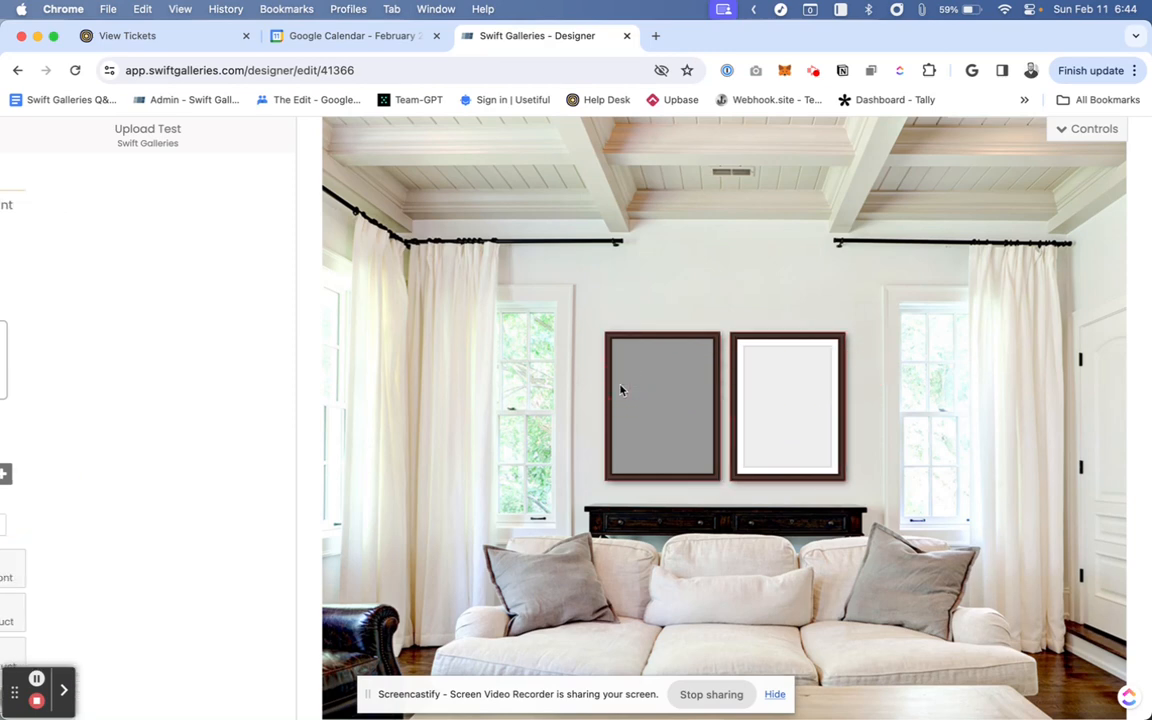
left_click(701, 315)
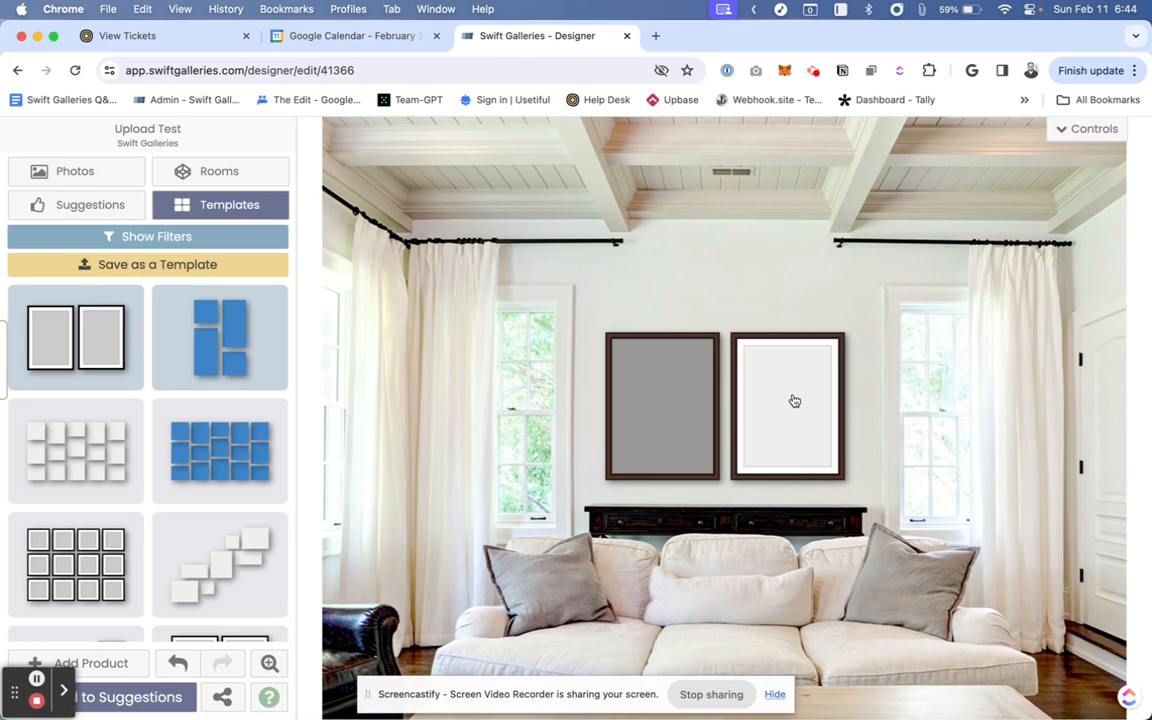
left_click(668, 448)
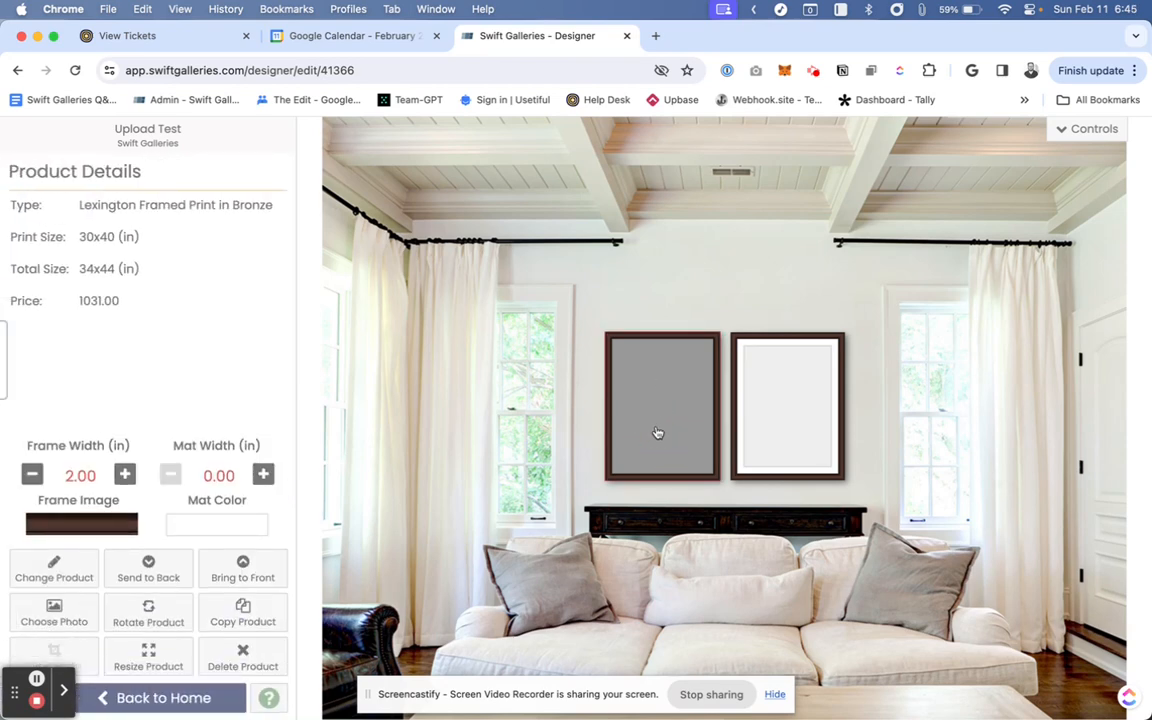